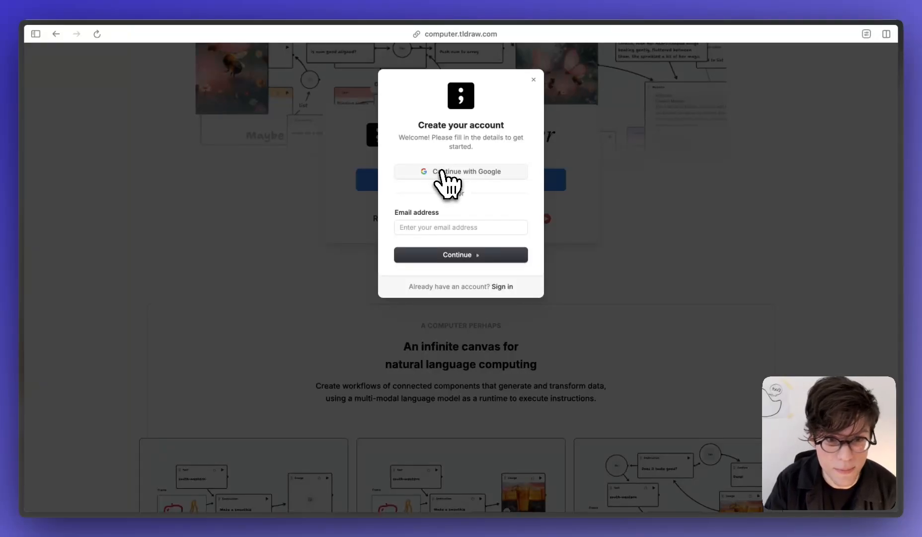
Step: Sign up with the Google account and open the existing project "generate ideas v2"
left_click(444, 174)
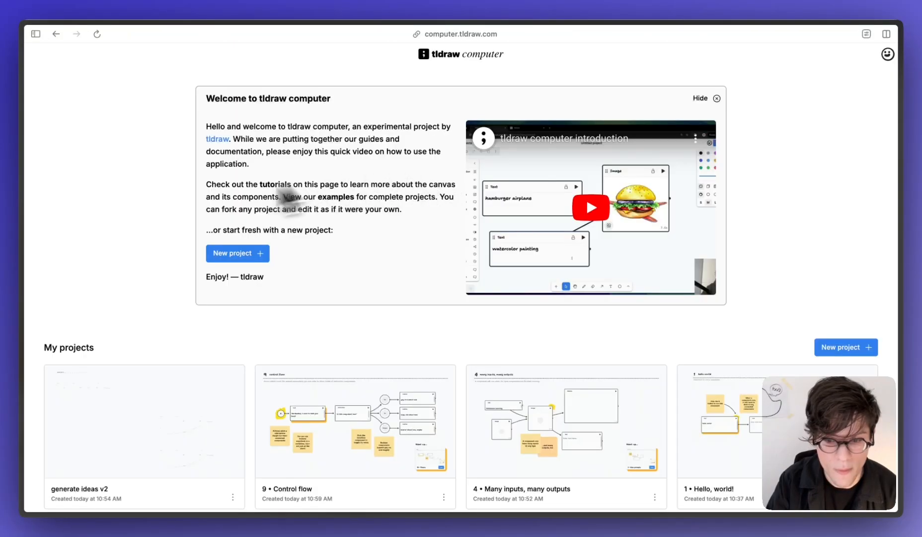
scroll(128, 255, "down", 4)
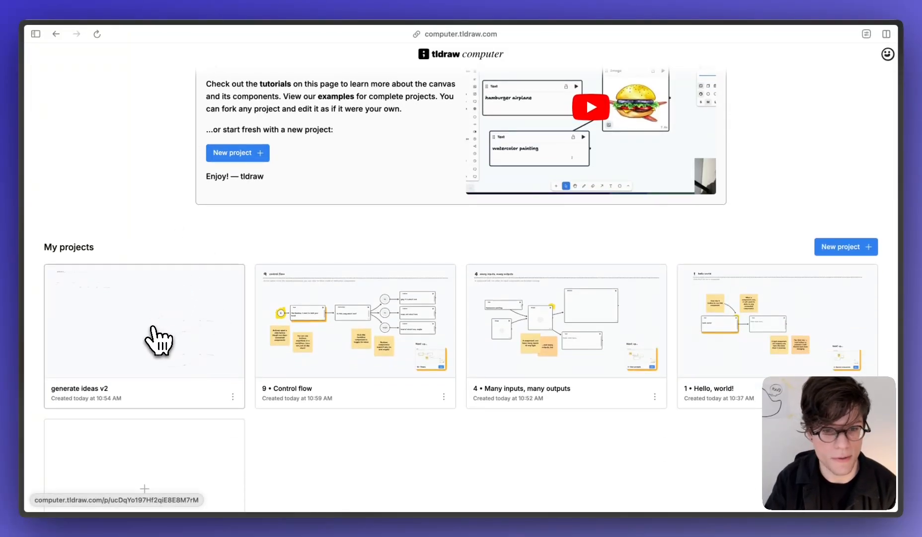
left_click(154, 331)
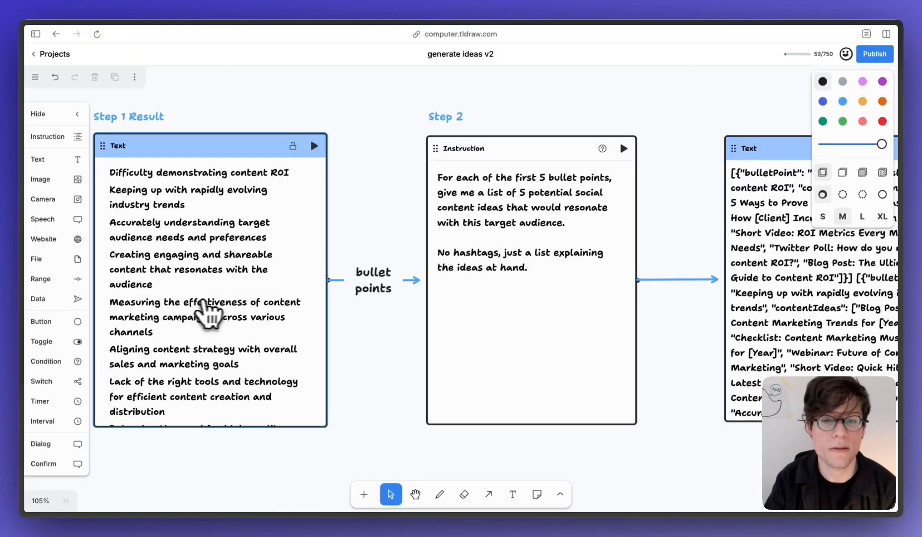
Step: Examine the start of the workflow, from the start button to the System prompt instruction and its text
scroll(385, 221, "down", 5)
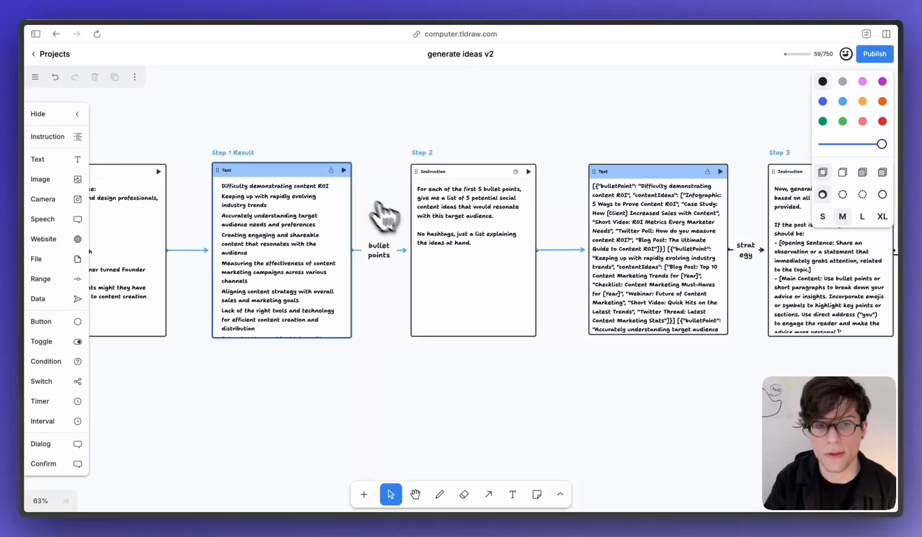
left_click_drag(296, 121, 543, 130)
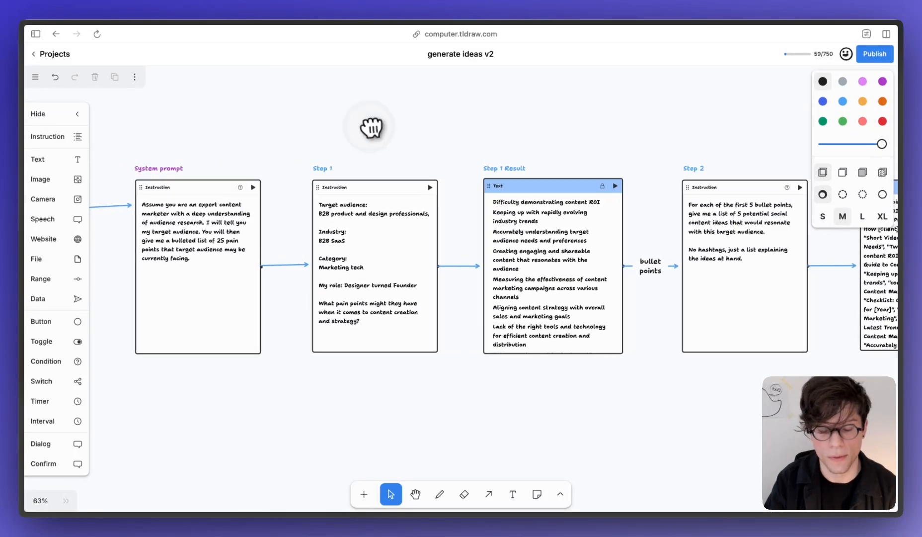
left_click_drag(372, 127, 446, 132)
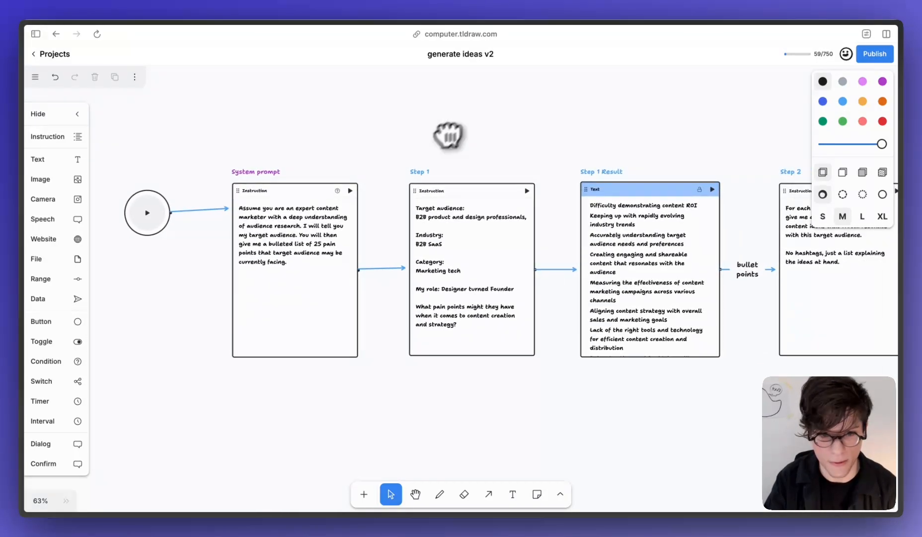
left_click(254, 257)
left_click(199, 301)
left_click_drag(217, 290, 184, 290)
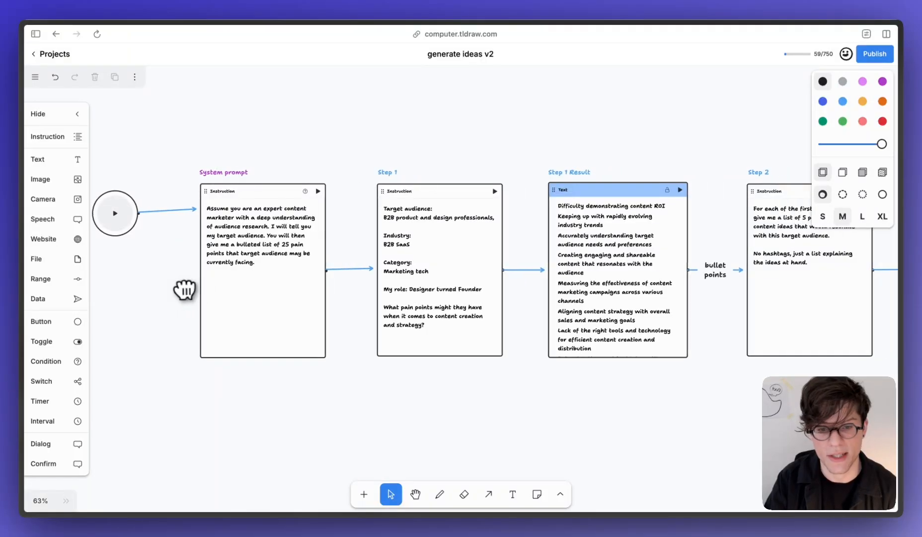
scroll(184, 303, "up", 3)
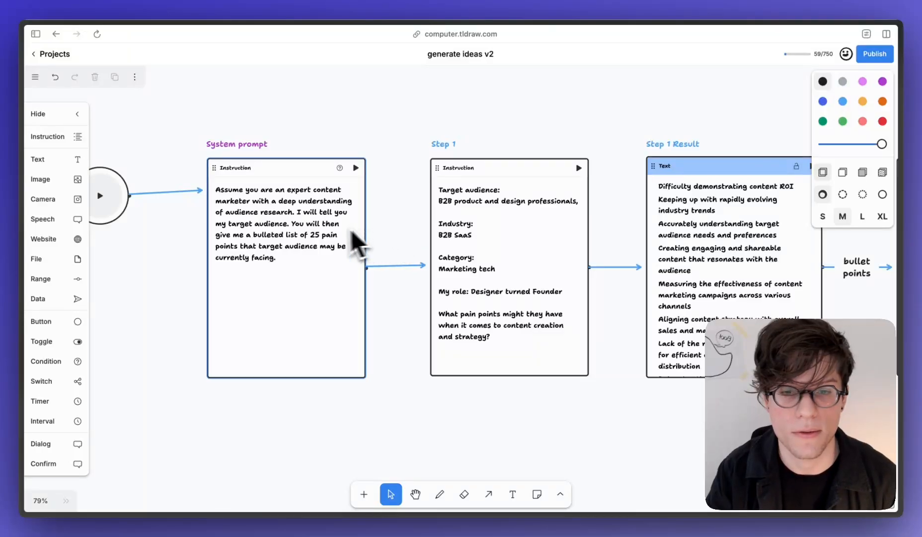
scroll(330, 236, "up", 1)
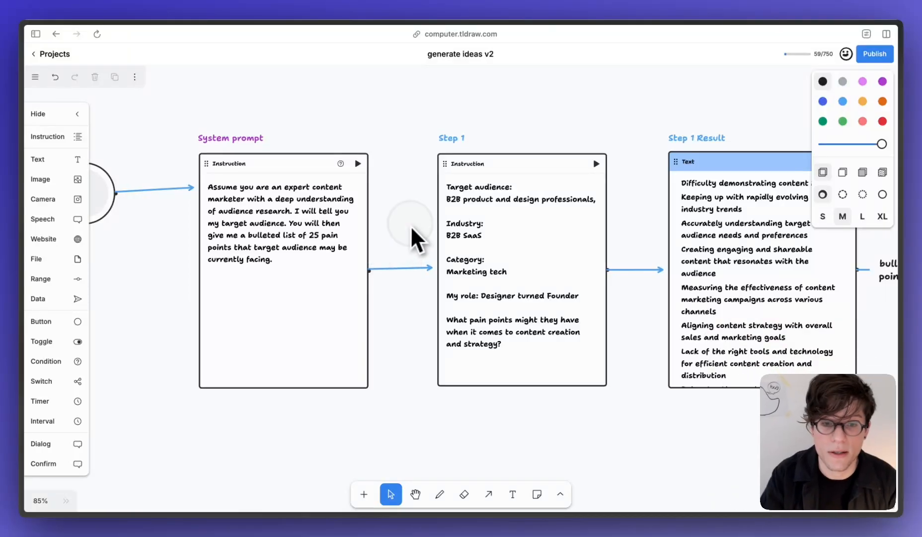
Step: Review the chain of blocks from Step 1 through Step 3 to the text block holding the generated LinkedIn posts
left_click_drag(412, 216, 249, 231)
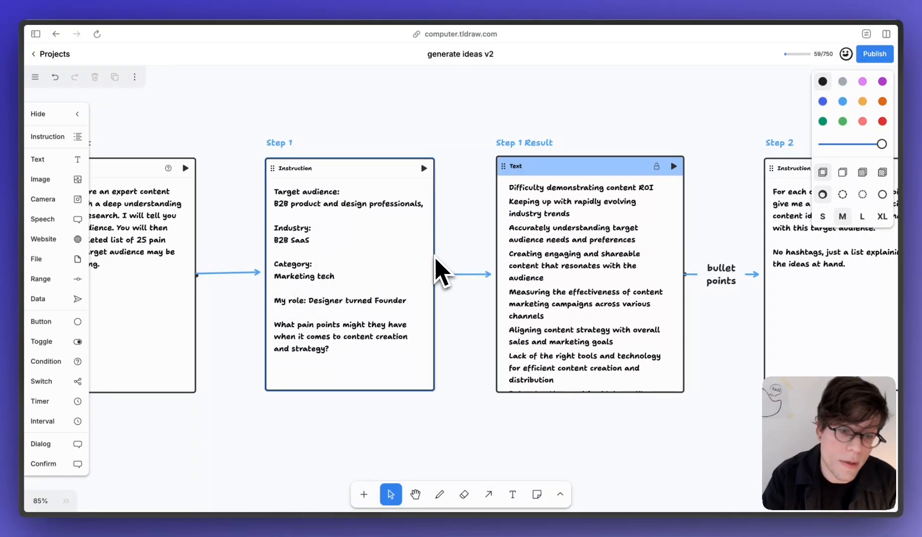
left_click_drag(449, 263, 345, 241)
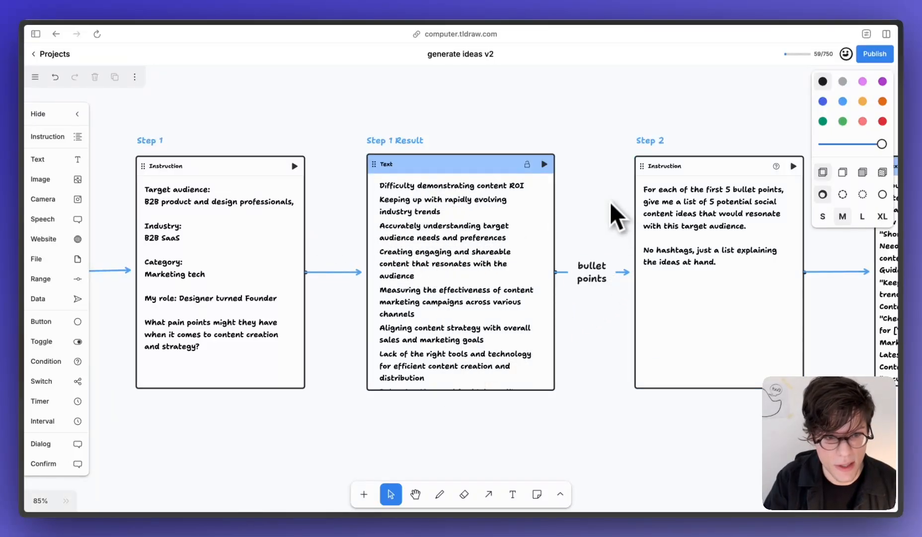
left_click_drag(610, 202, 396, 209)
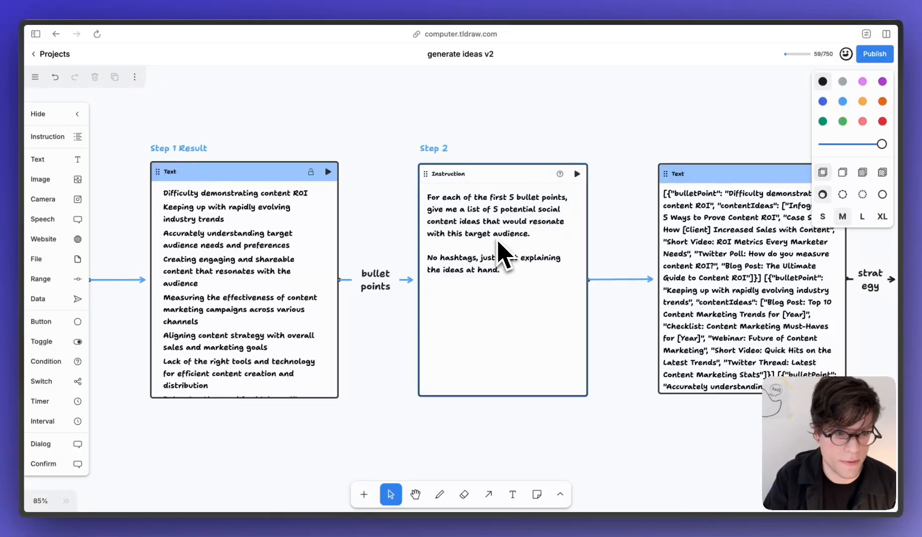
left_click_drag(617, 196, 391, 171)
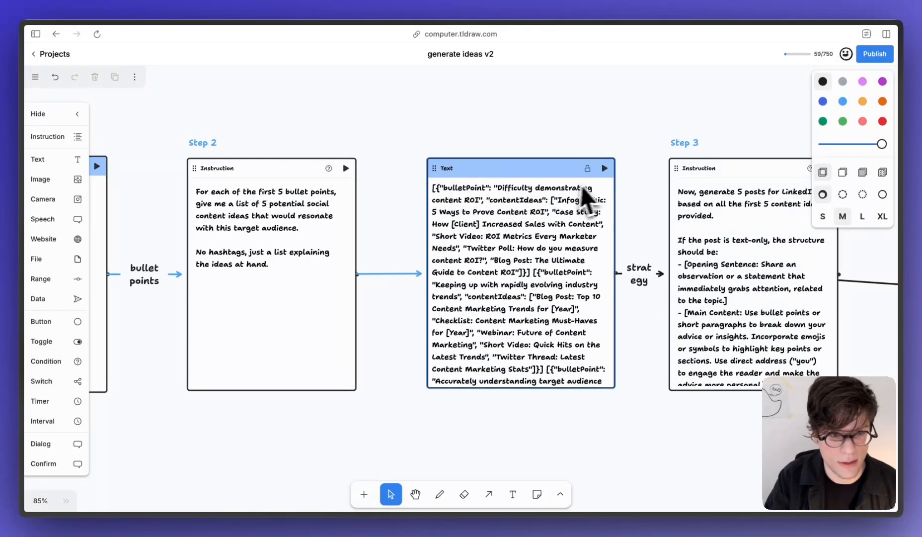
scroll(603, 192, "right", 5)
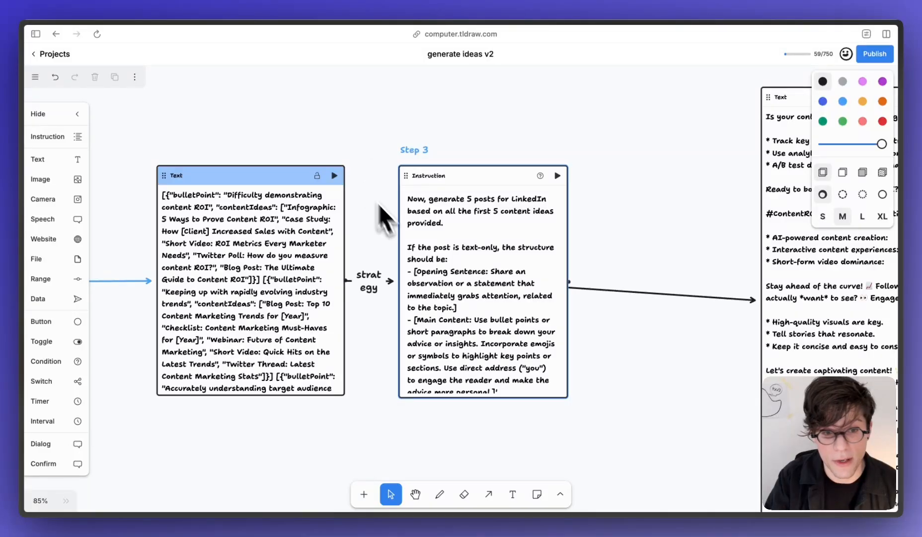
left_click_drag(648, 264, 306, 302)
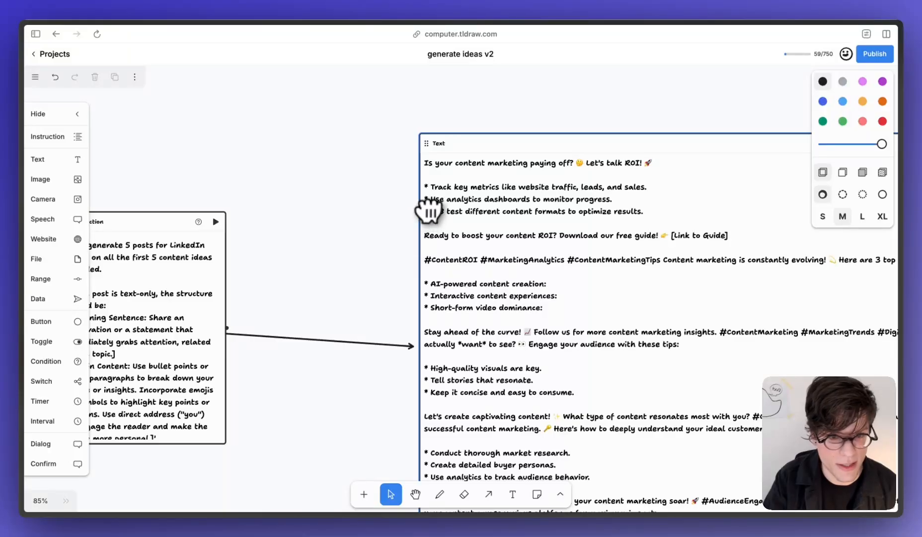
left_click_drag(355, 284, 257, 303)
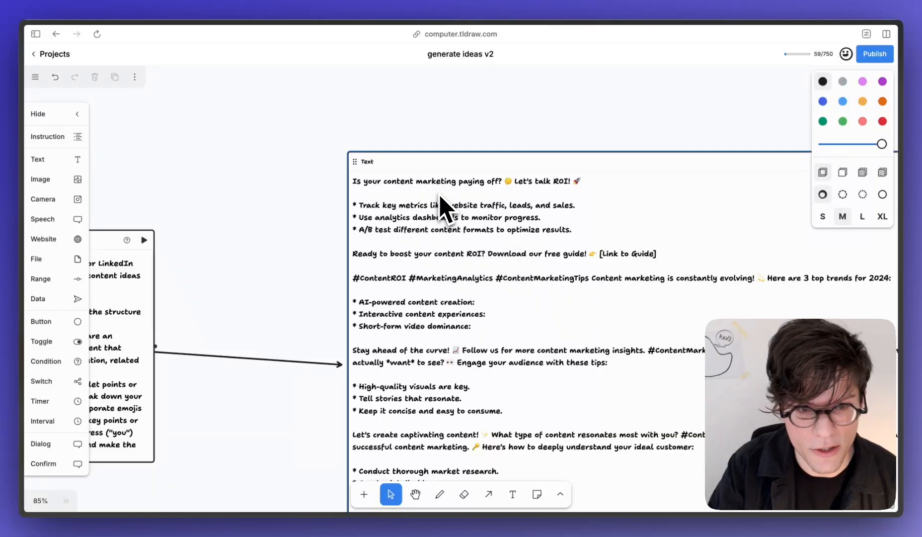
Step: Find the separate My posts text block on the canvas below the workflow and examine it up close
scroll(440, 206, "down", 5)
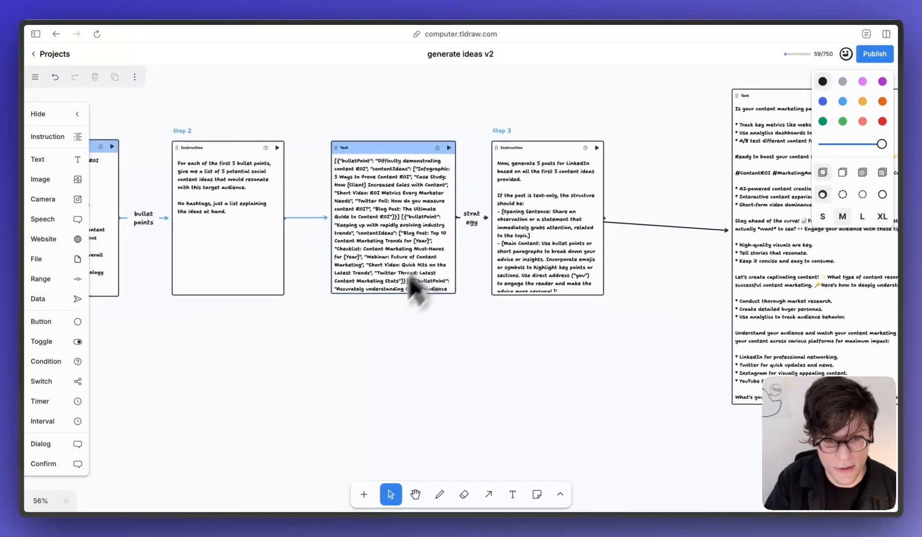
scroll(415, 293, "down", 3)
scroll(340, 346, "down", 10)
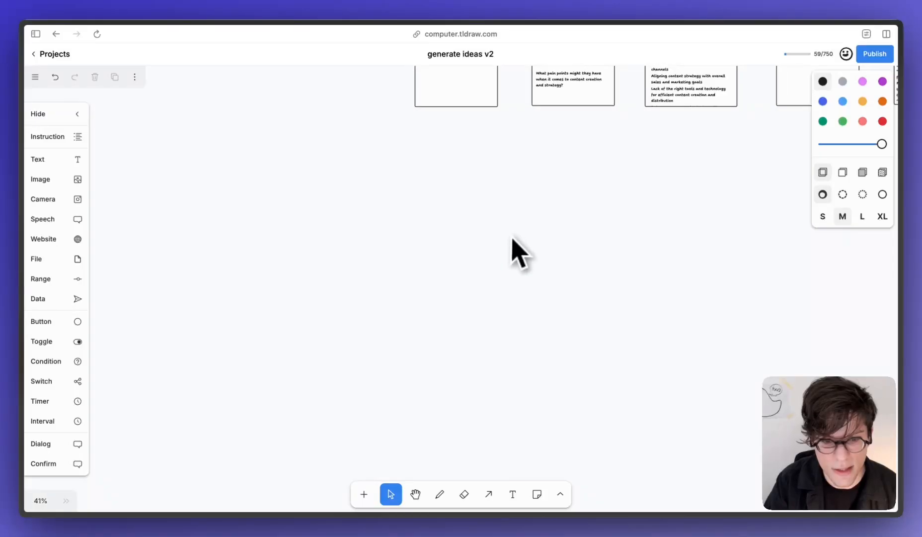
scroll(510, 260, "down", 2)
left_click_drag(510, 260, 395, 216)
scroll(351, 422, "up", 3)
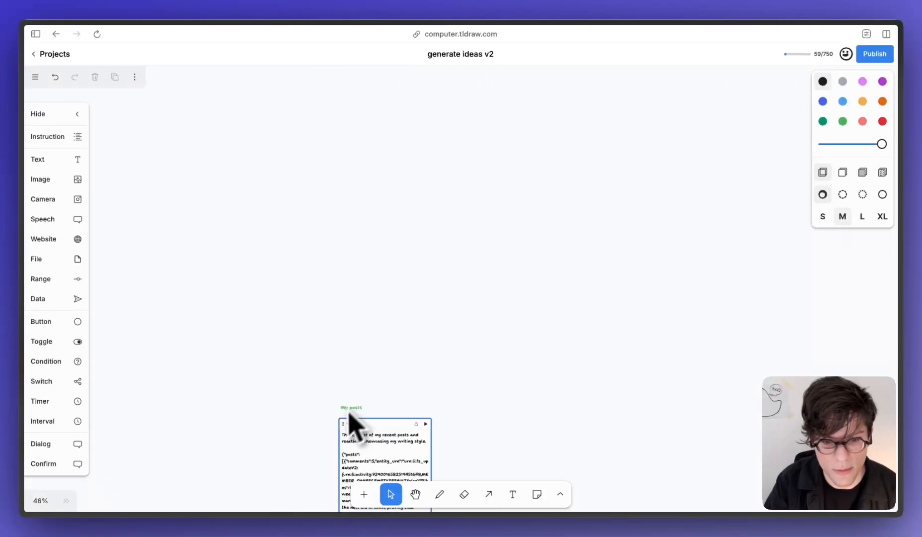
left_click_drag(351, 423, 346, 305)
scroll(367, 319, "down", 2)
scroll(373, 338, "up", 5)
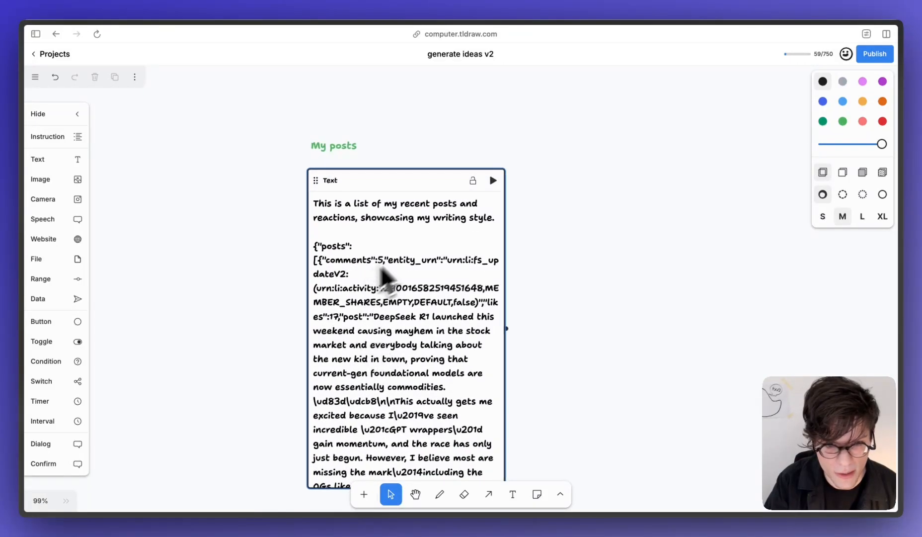
scroll(470, 304, "down", 2)
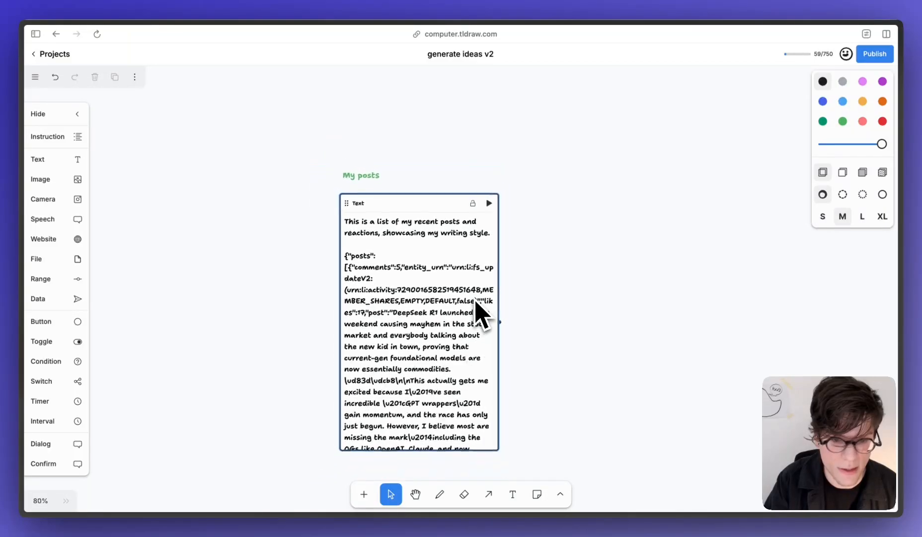
Step: Read through the list of recent posts and reactions stored inside the My posts text block
left_click(466, 306)
scroll(450, 354, "down", 1)
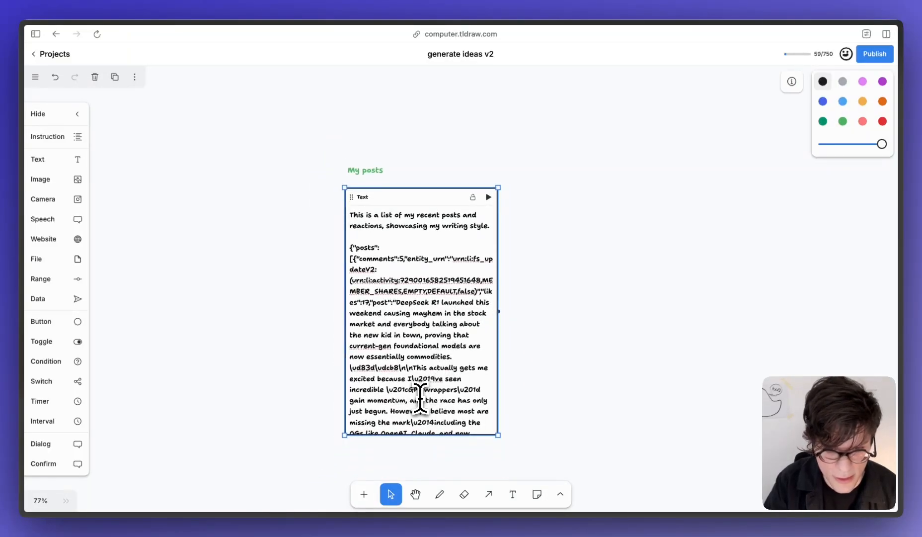
scroll(415, 391, "down", 3)
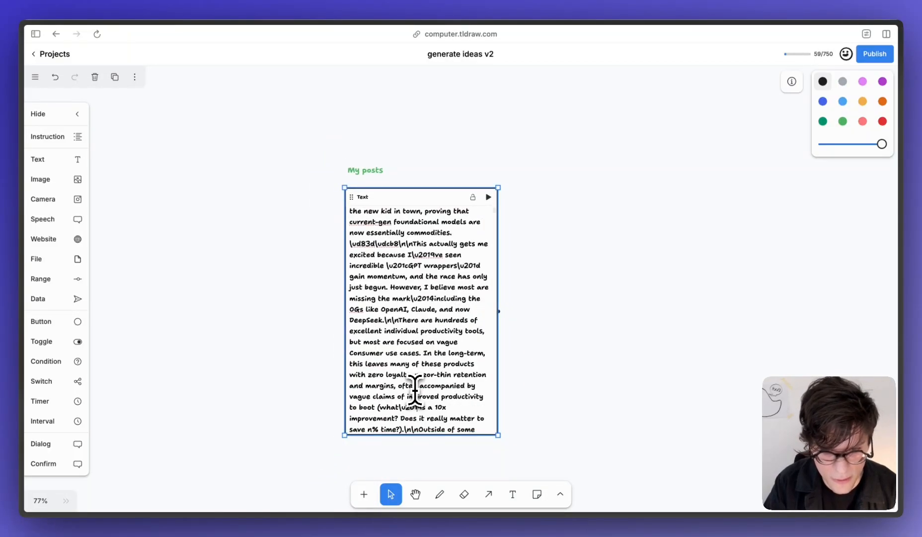
scroll(415, 390, "down", 3)
scroll(412, 357, "down", 3)
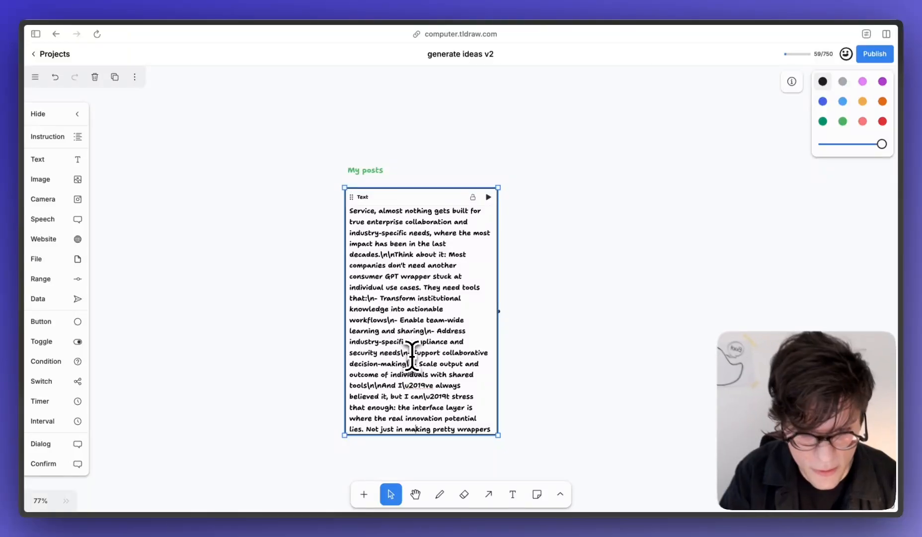
scroll(412, 357, "down", 3)
scroll(412, 356, "down", 3)
scroll(412, 356, "down", 3)
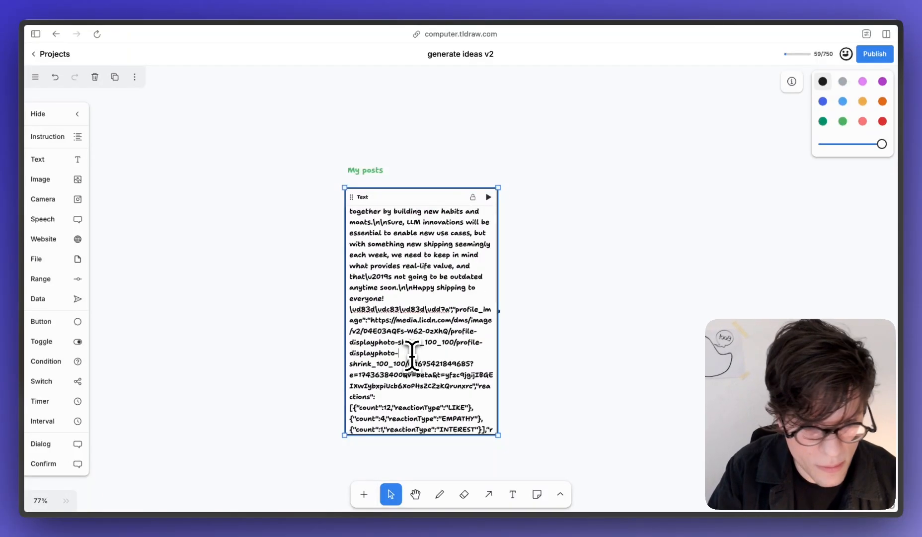
scroll(412, 357, "down", 3)
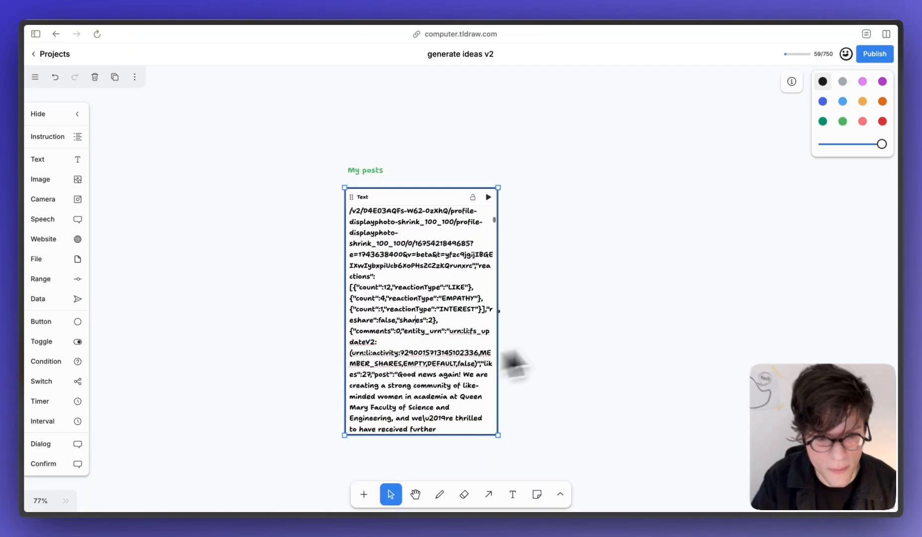
Step: Move the My posts label and its text block up to sit just below the System prompt instruction
left_click(517, 363)
scroll(627, 293, "down", 5, "ctrl")
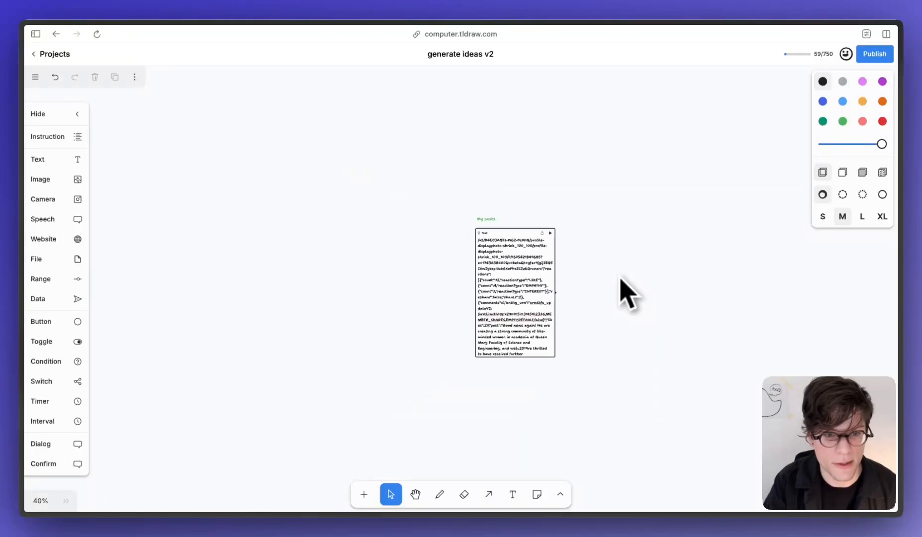
scroll(627, 293, "right", 5)
scroll(627, 293, "up", 3)
scroll(628, 293, "down", 5, "ctrl")
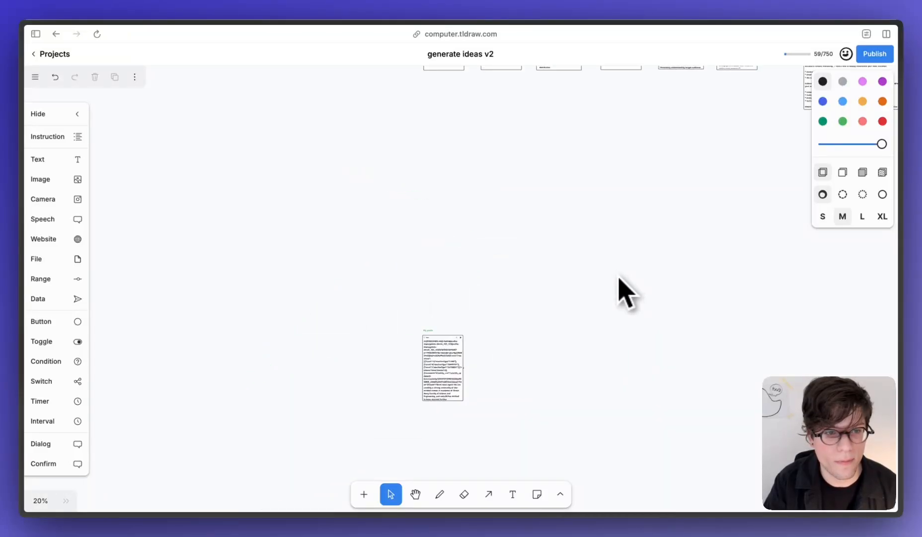
scroll(622, 293, "right", 2)
scroll(622, 294, "up", 2)
left_click_drag(365, 417, 364, 192)
scroll(398, 184, "up", 4, "ctrl")
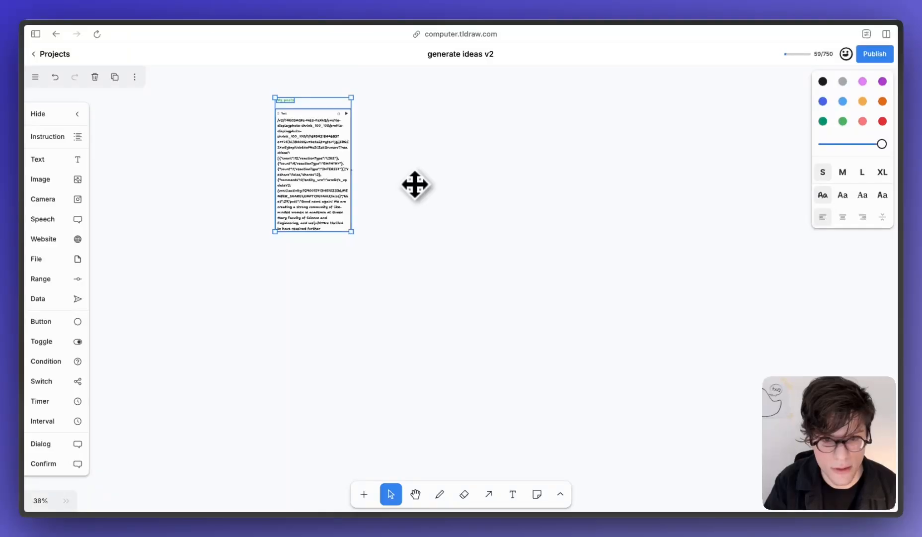
left_click(415, 191)
scroll(373, 264, "up", 5)
scroll(373, 263, "right", 3)
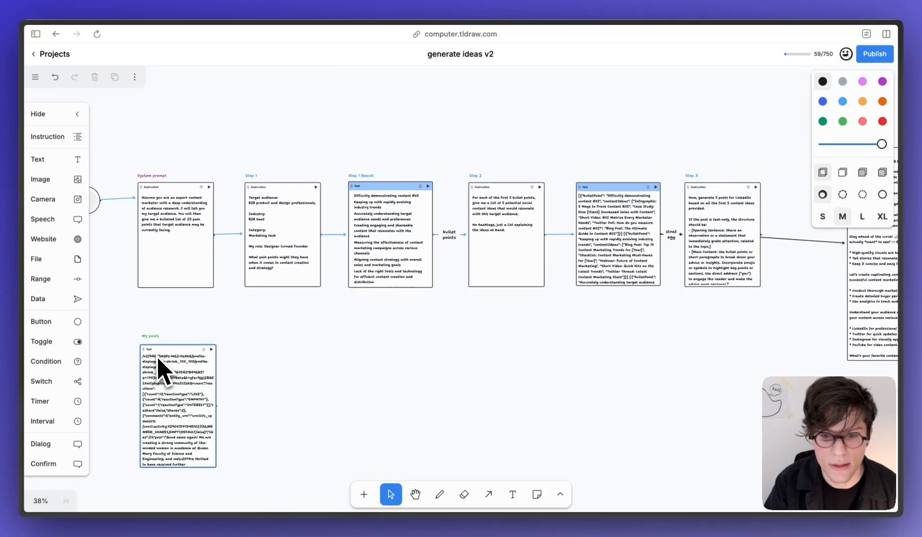
left_click(159, 358)
left_click_drag(220, 410, 340, 418)
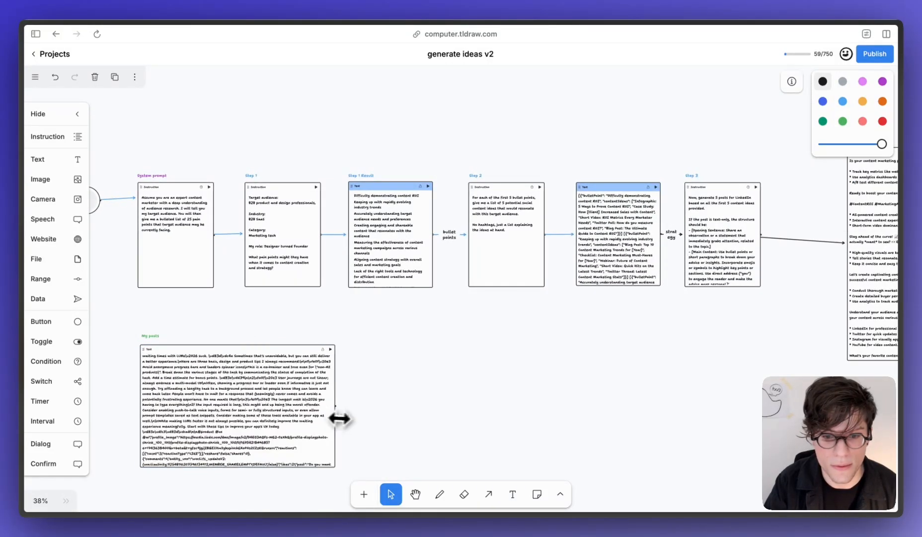
key("ctrl+z")
left_click(269, 413)
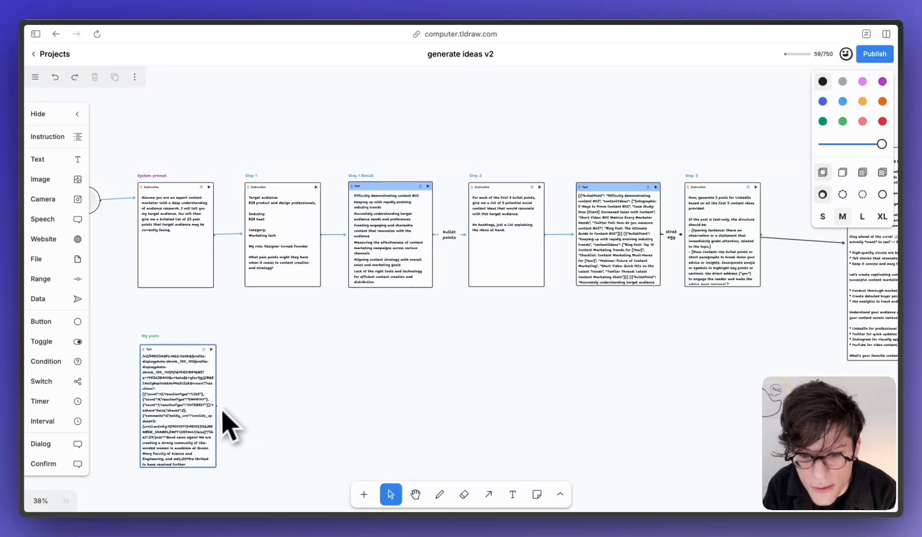
left_click_drag(220, 410, 258, 408)
key("ctrl+z")
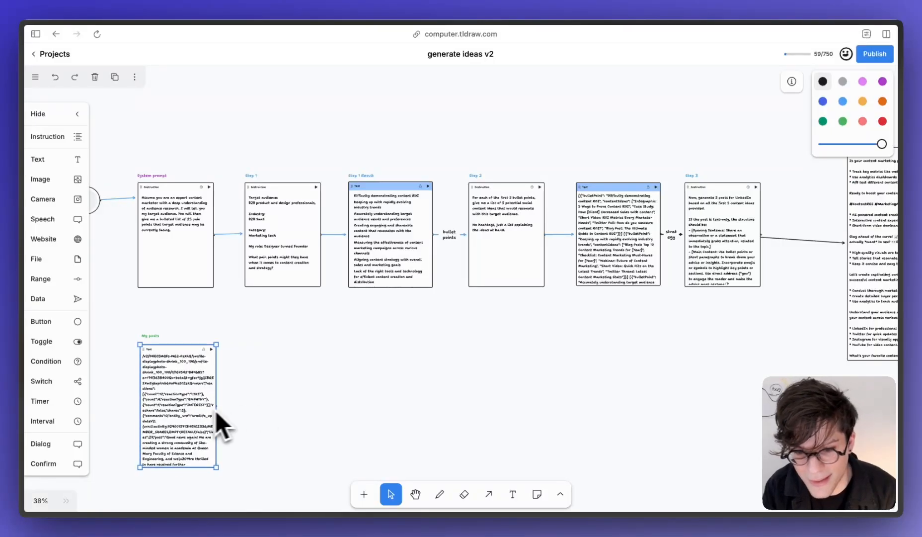
Step: Connect the My posts text block to the Step 3 instruction with an arrow and bend it into a downward curve
scroll(201, 412, "up", 5)
scroll(203, 422, "up", 1)
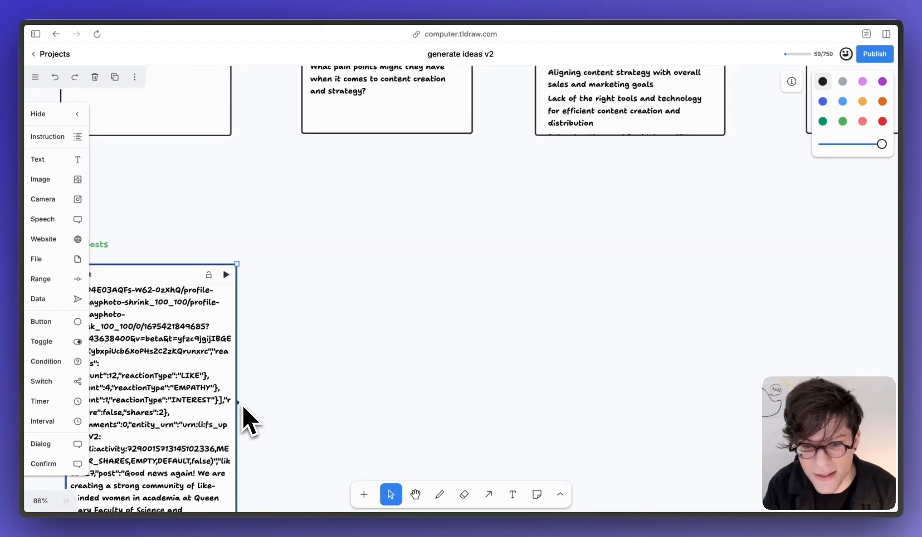
left_click_drag(243, 408, 703, 255)
scroll(705, 251, "down", 6)
left_click_drag(461, 304, 462, 344)
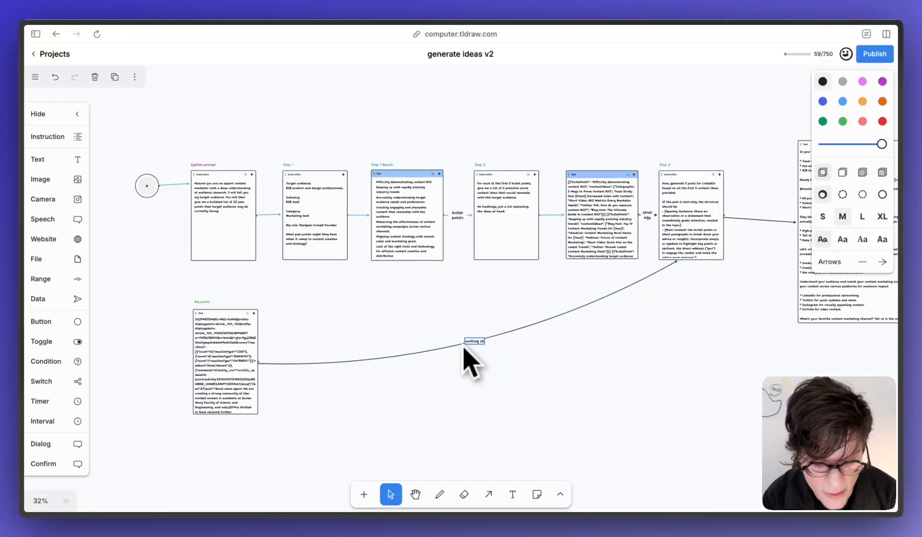
Step: Finish labelling the curved arrow from My posts to Step 3 "writing style" and run the workflow from its start node
left_click(519, 360)
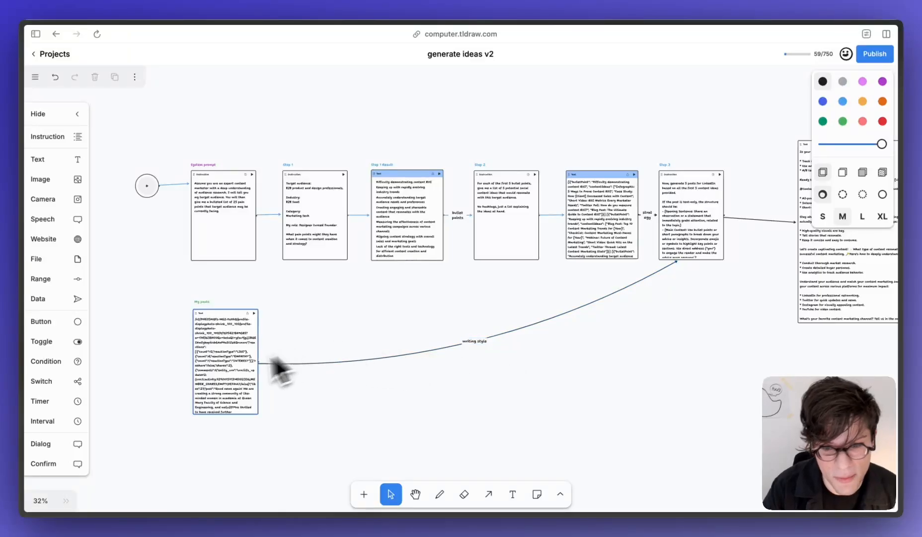
left_click_drag(432, 333, 490, 335)
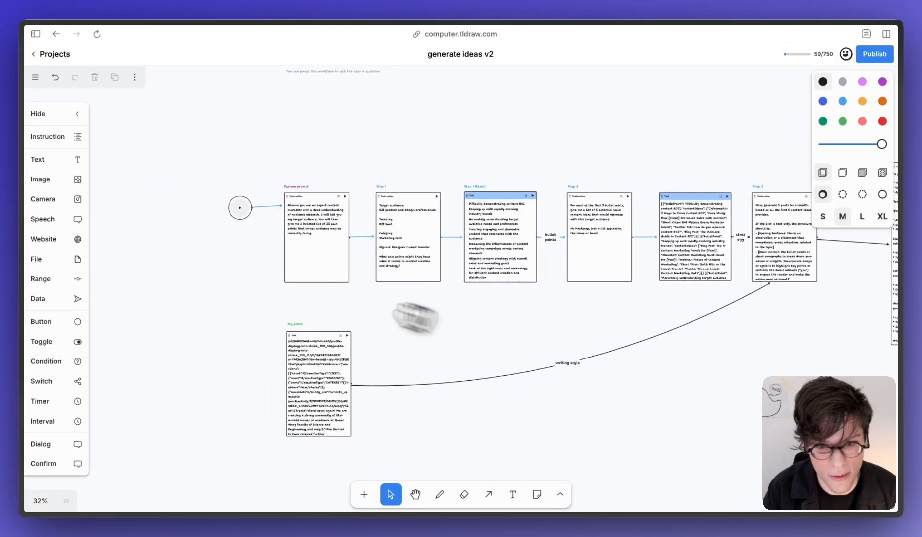
scroll(215, 217, "up", 2)
scroll(215, 217, "up", 5)
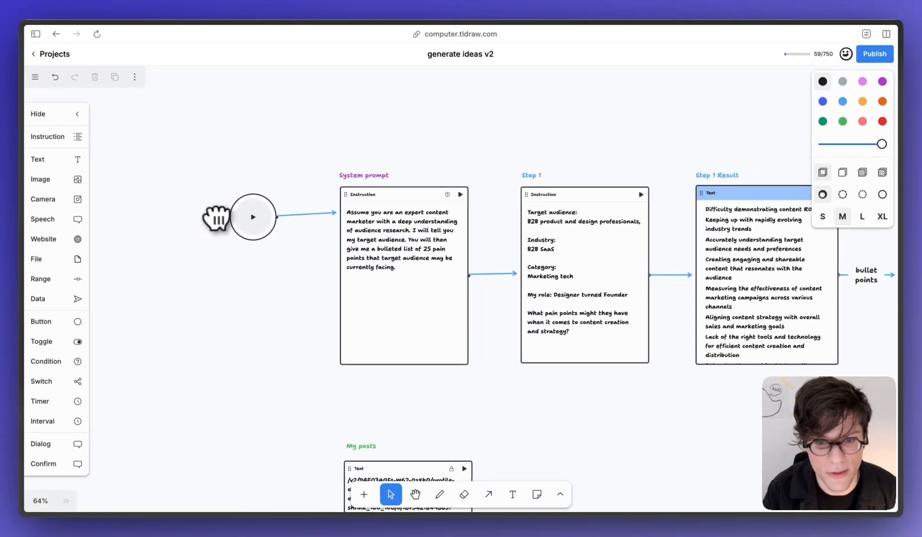
left_click(229, 231)
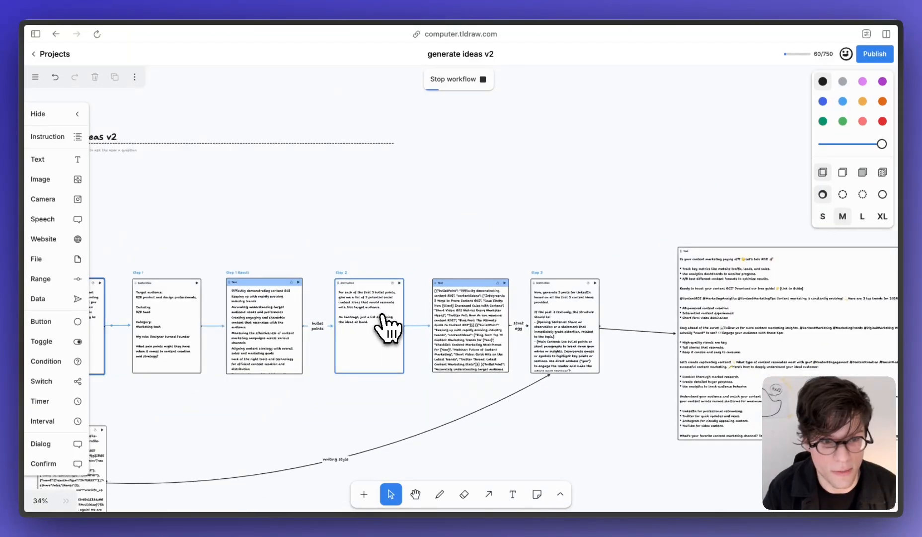
Step: Place a duplicate of the generated LinkedIn posts text block directly above the original output block
left_click(567, 314)
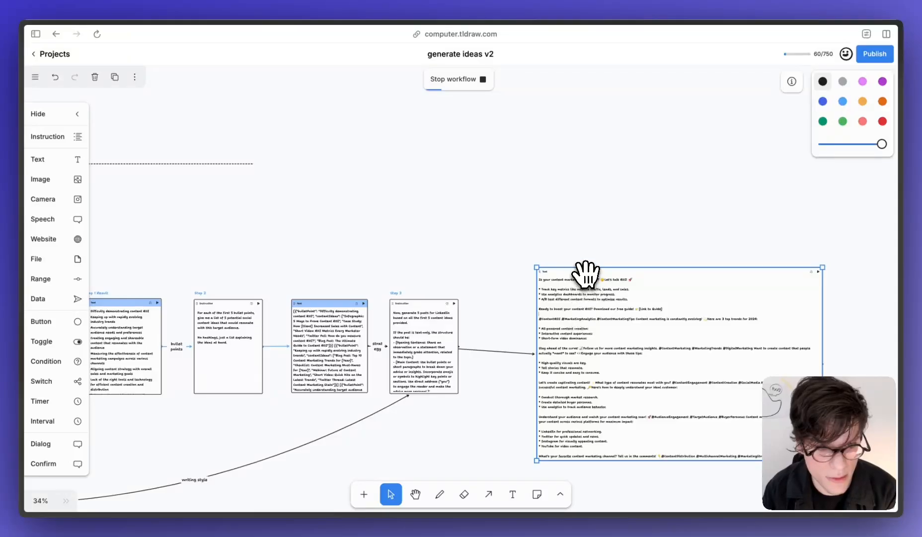
left_click_drag(586, 272, 581, 101)
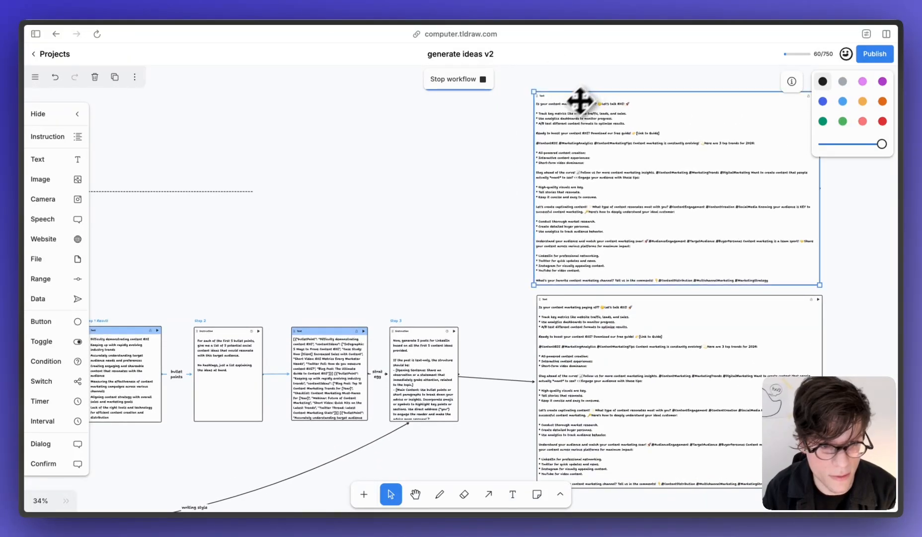
left_click(505, 189)
scroll(443, 191, "right", 2)
scroll(442, 191, "down", 1)
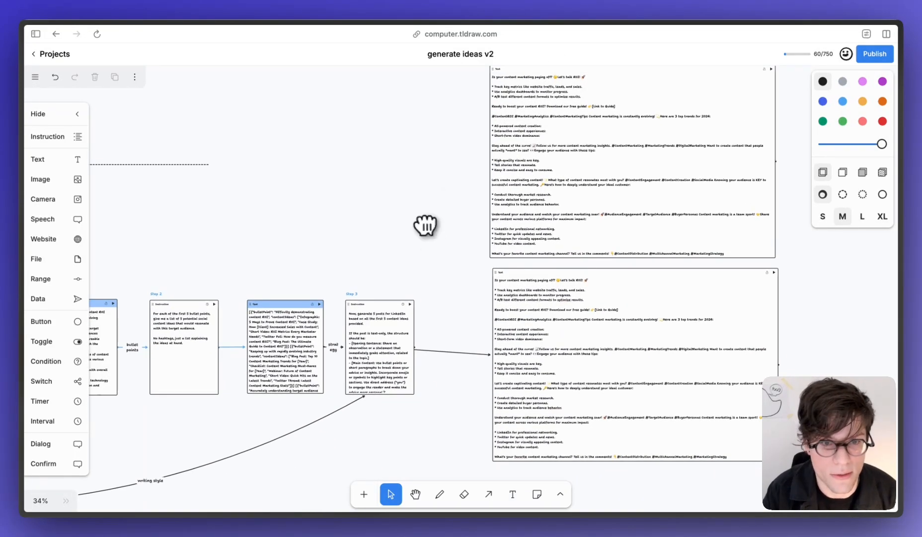
scroll(425, 225, "right", 2)
scroll(425, 225, "down", 1)
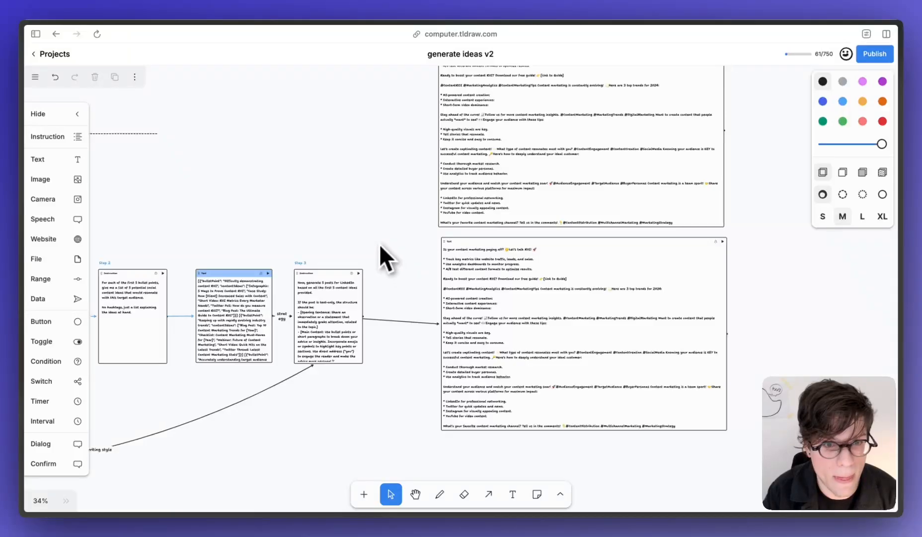
Step: Run the workflow again from its start node and follow its progress through the instruction blocks
scroll(380, 245, "left", 15)
scroll(380, 245, "down", 1)
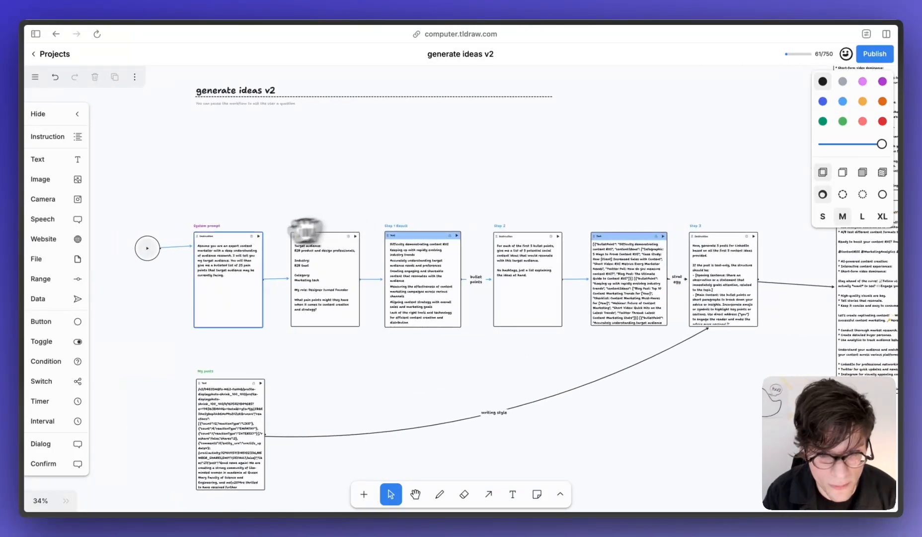
left_click(147, 248)
scroll(473, 227, "right", 4)
scroll(473, 227, "up", 1)
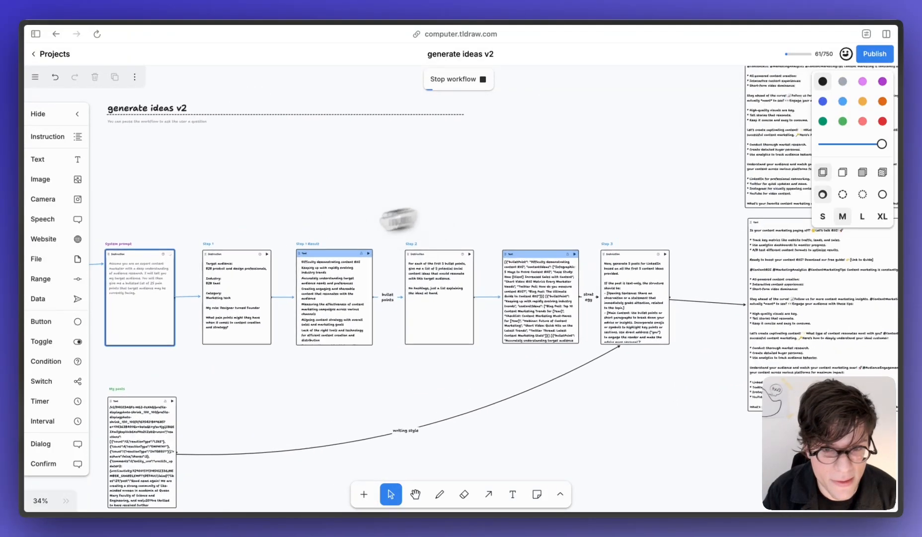
scroll(398, 219, "right", 2)
scroll(398, 219, "up", 1)
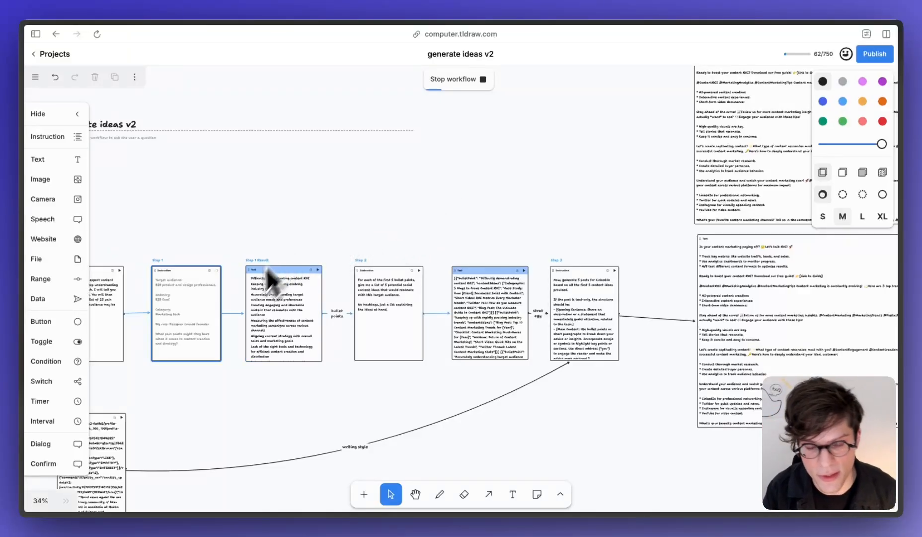
Step: Examine the newly generated LinkedIn posts in the output block and trace them back to the Step 3 instruction and its inputs
scroll(227, 354, "up", 5)
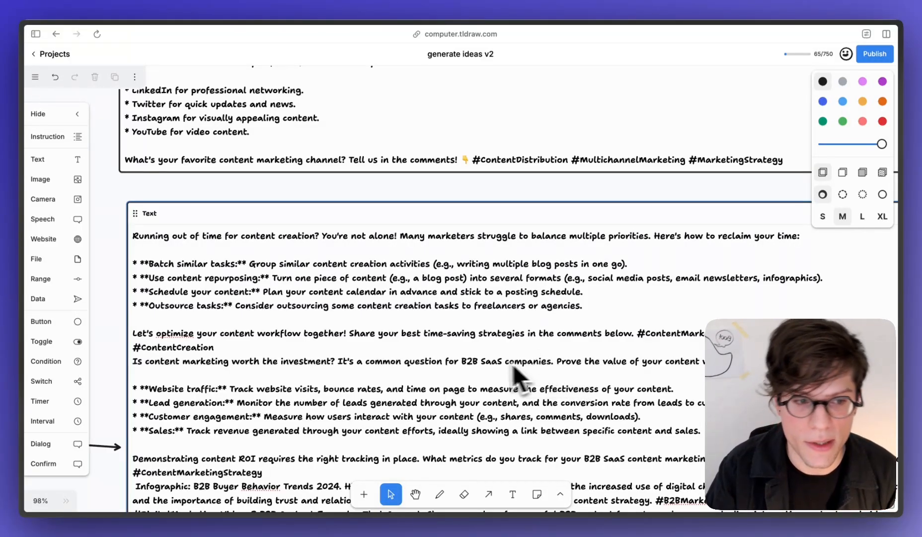
scroll(491, 364, "down", 4)
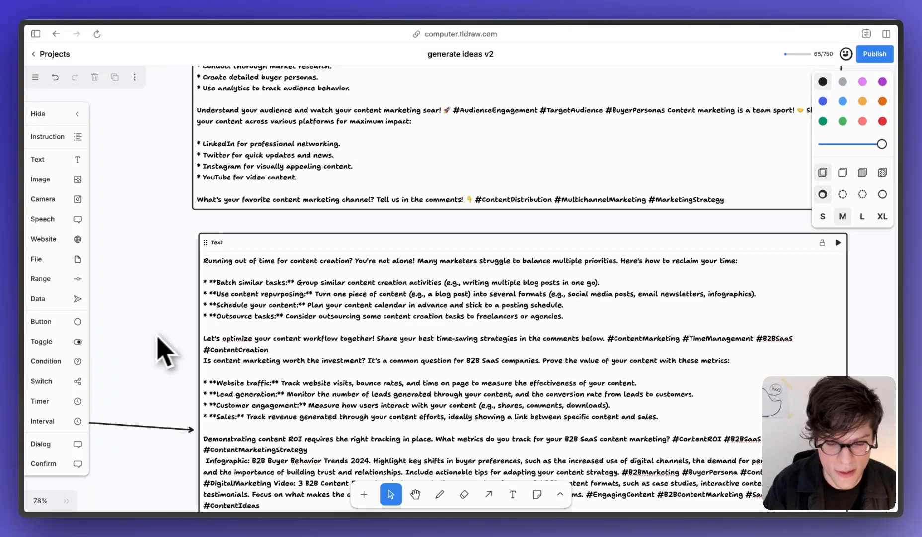
left_click_drag(159, 328, 350, 301)
scroll(340, 304, "down", 1)
scroll(340, 304, "down", 3)
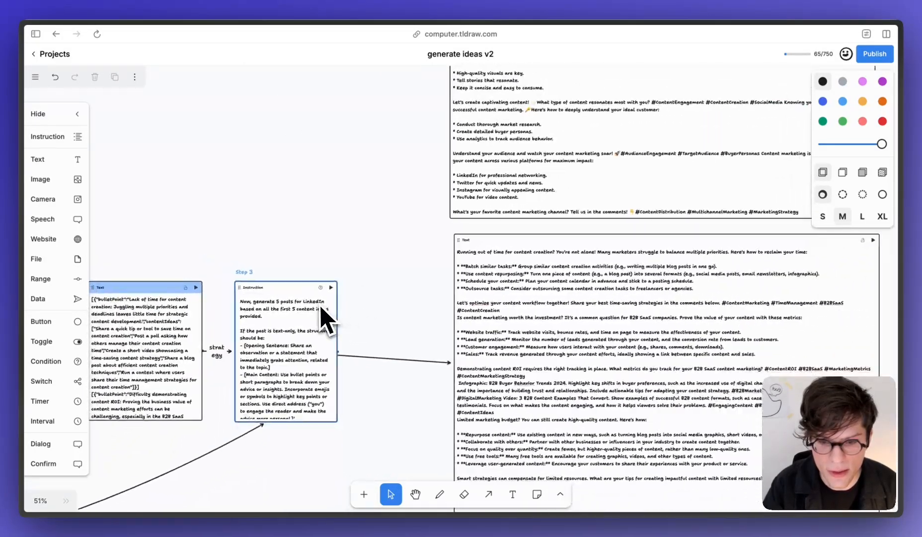
scroll(323, 270, "left", 5)
scroll(313, 320, "left", 2)
scroll(313, 321, "up", 2)
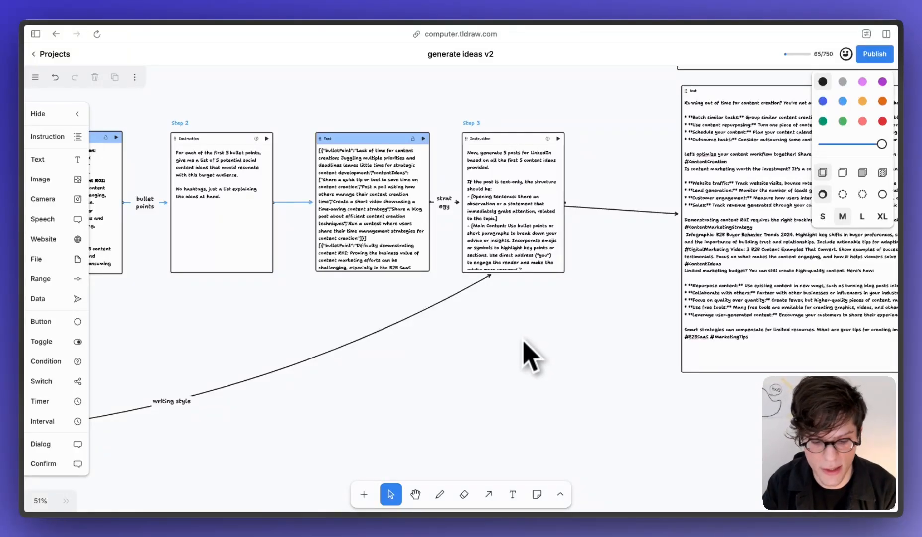
Step: Duplicate the entire workflow, including My posts, all arrows and the output block, and place the copy below the original
scroll(522, 347, "down", 5)
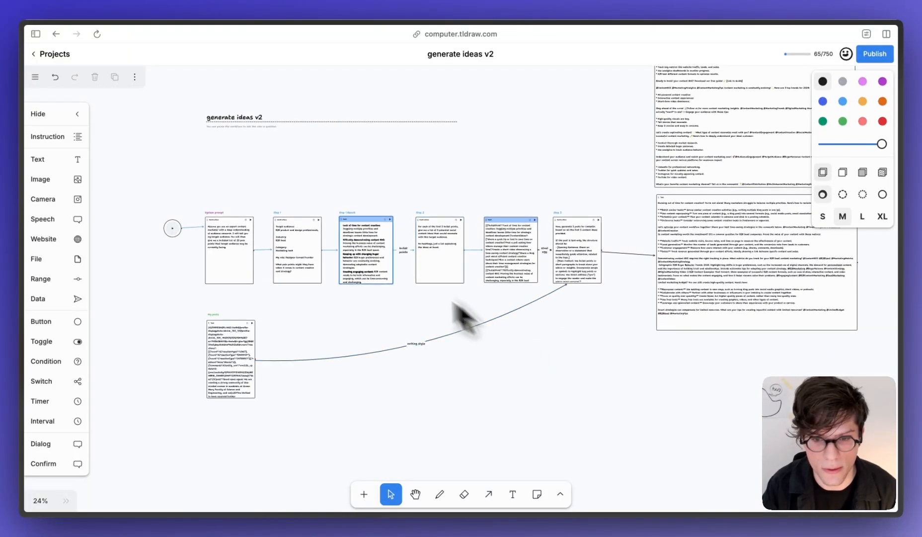
left_click_drag(155, 196, 745, 405)
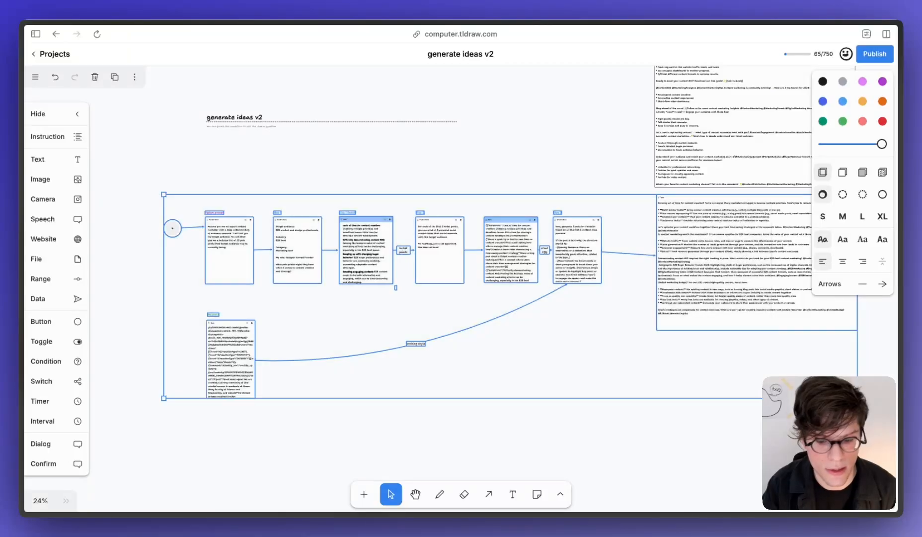
left_click_drag(685, 228, 683, 469)
Step: Replace the copied Step 3 instruction with a request for an easy-to-read date-less report on recent post topics, other strategy topics and 10 earlier bullet points
scroll(587, 246, "up", 5)
left_click(587, 243)
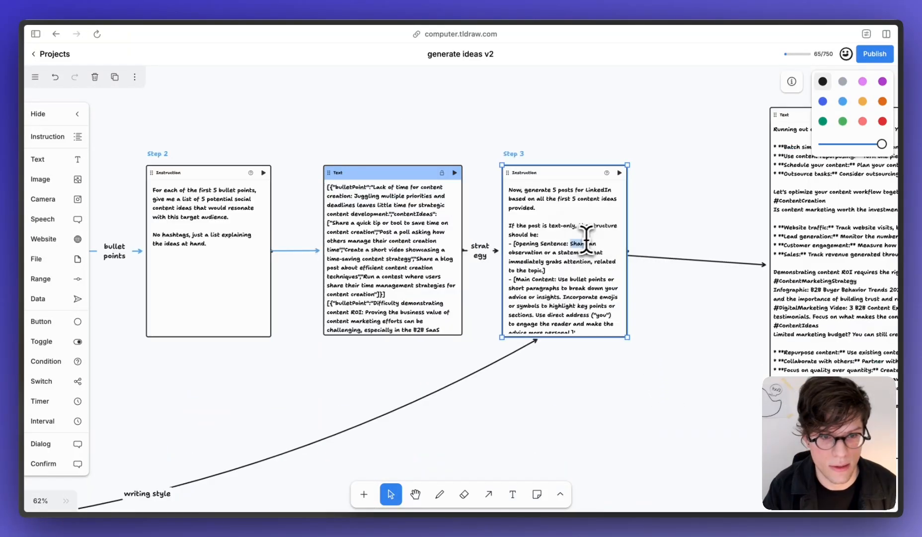
key("ctrl+a")
type("Now, generate a date-less report based on my recent posts highlighting what topics I've talked about, and what other topics I should be talking about according to my strategy. List at the end of the report, attach 10 of the bullet points from before. Format it in an easy to read way!")
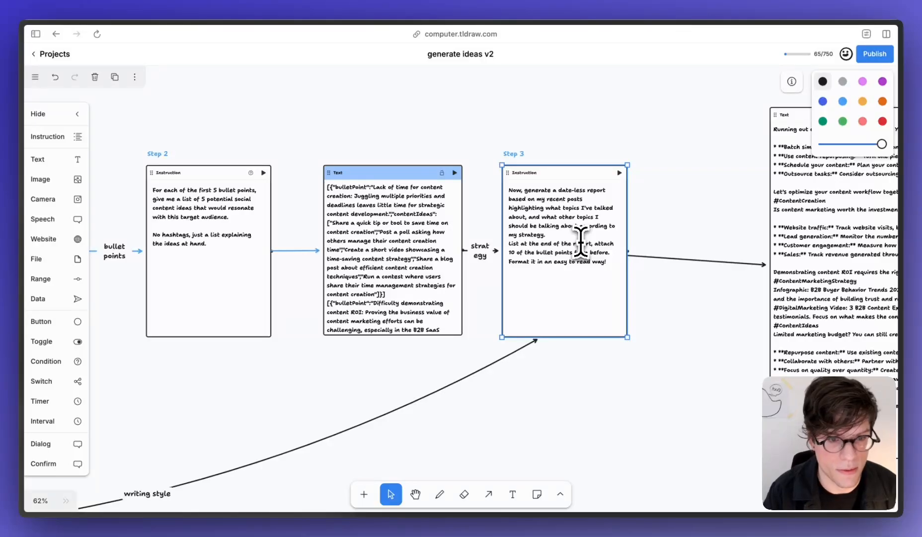
Step: Split the Step 3 instruction into three paragraphs with blank lines after "my strategy." and after "from before."
scroll(571, 216, "up", 4)
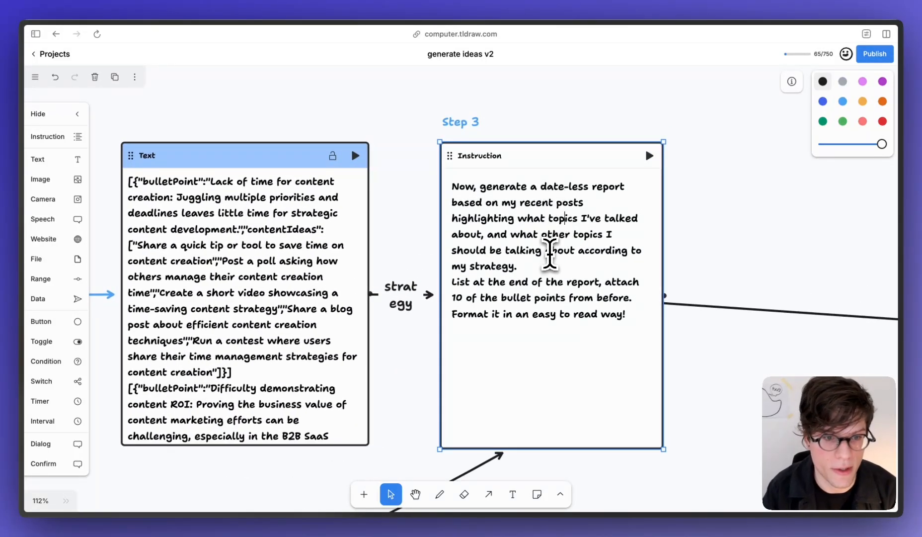
left_click(560, 265)
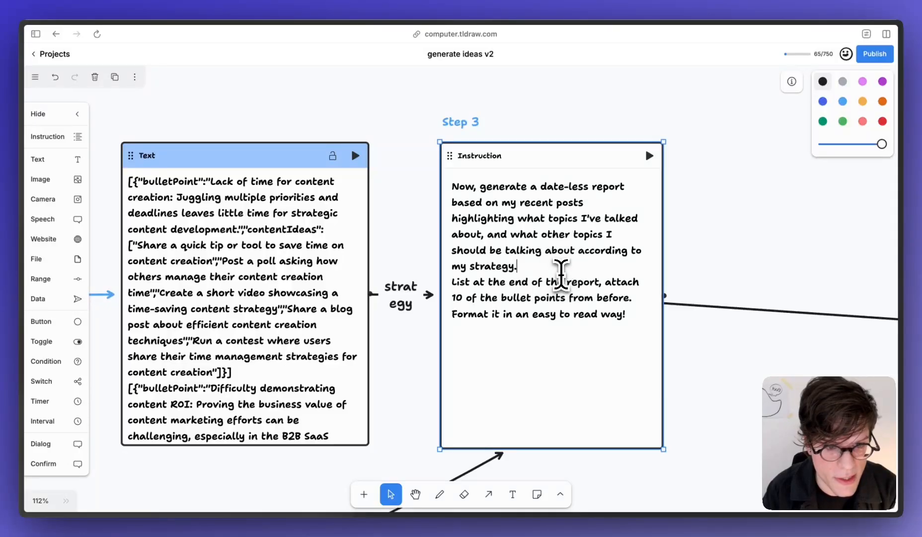
key("Return")
left_click_drag(480, 297, 569, 310)
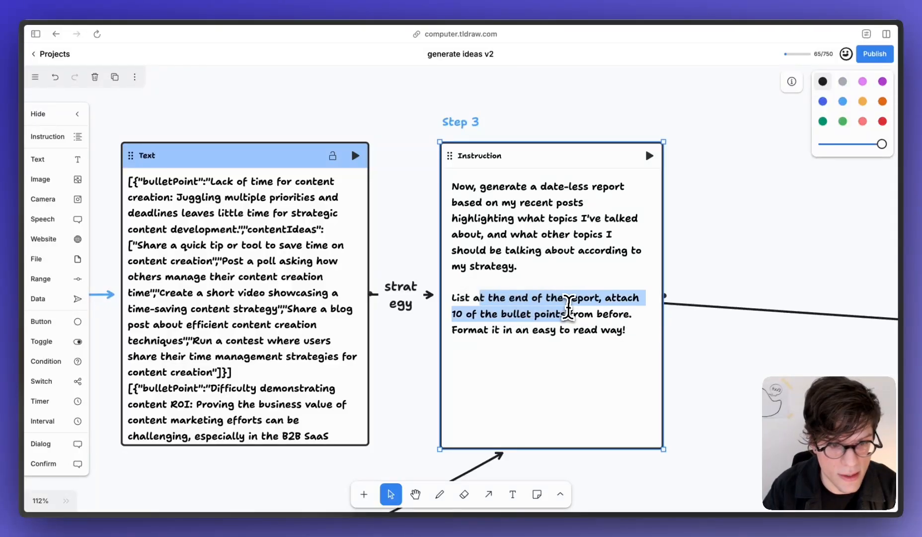
left_click(636, 318)
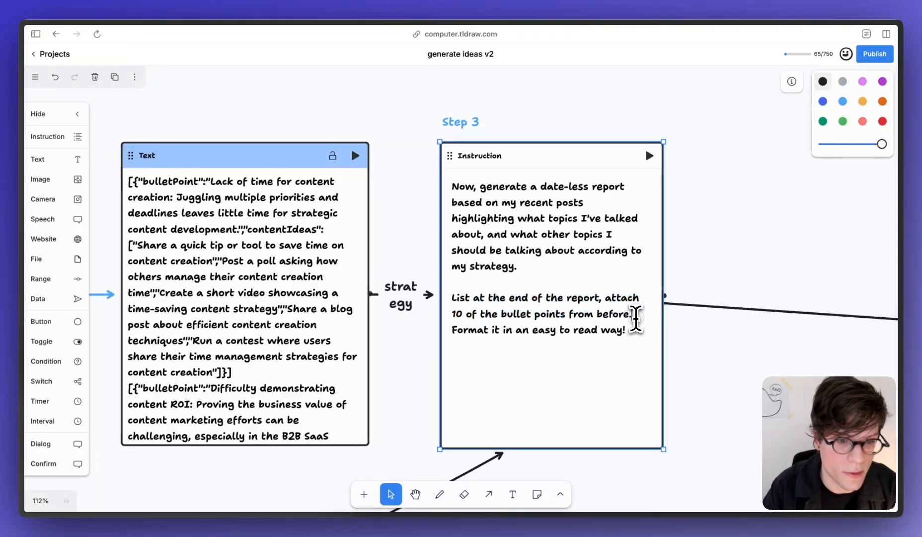
key("Return")
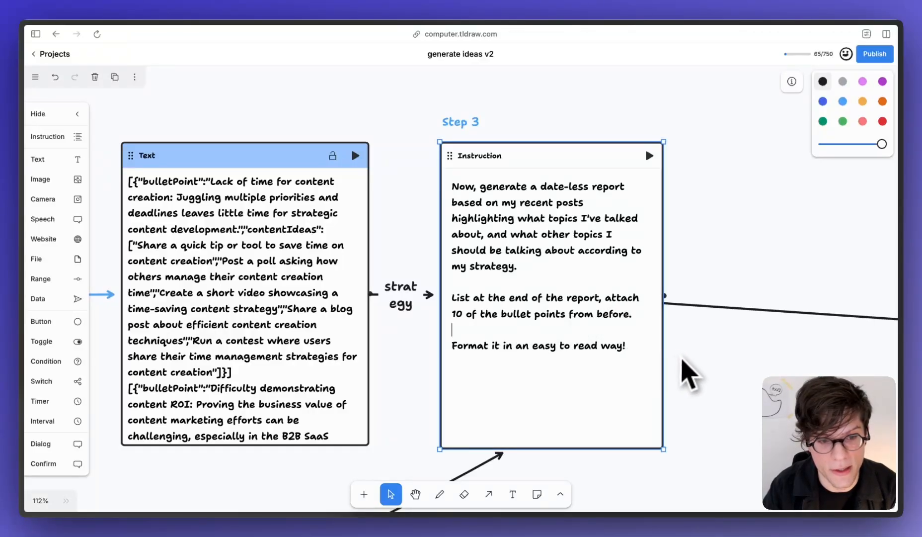
left_click(687, 374)
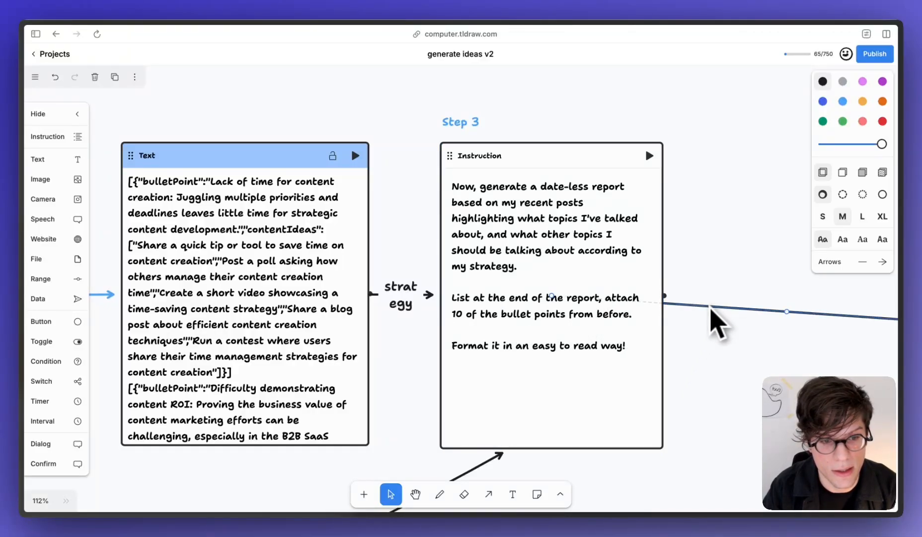
Step: Rename the label on the copied workflow's curved arrow into Step 3 as "recent posts"
left_click_drag(709, 305, 899, 319)
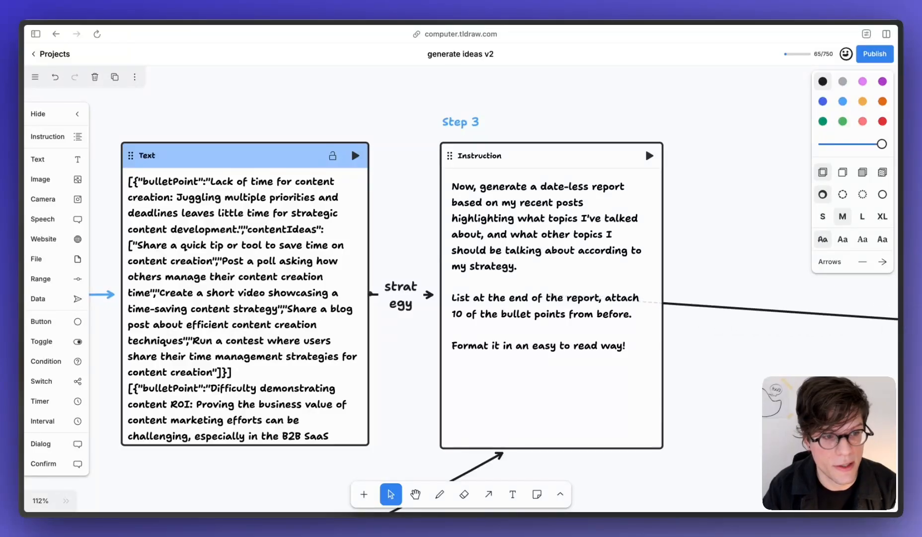
scroll(801, 339, "down", 10)
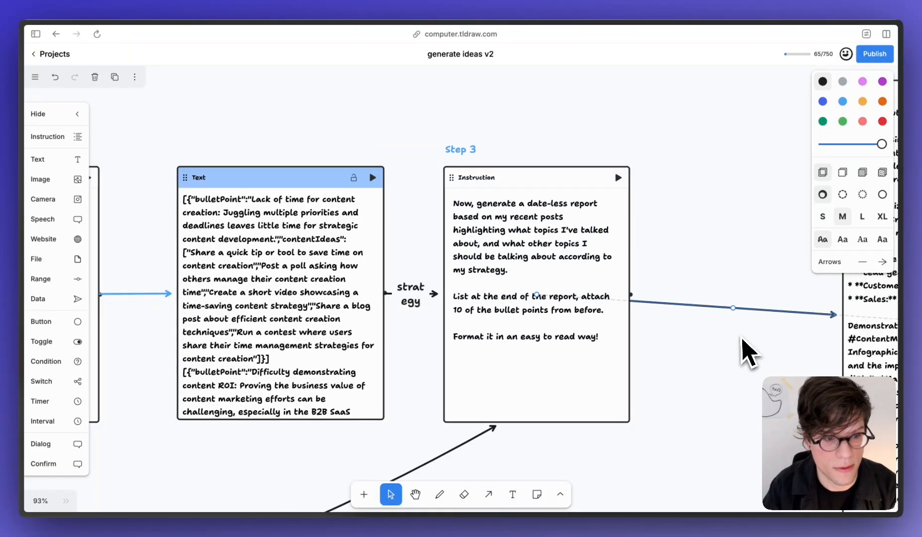
scroll(472, 392, "up", 3)
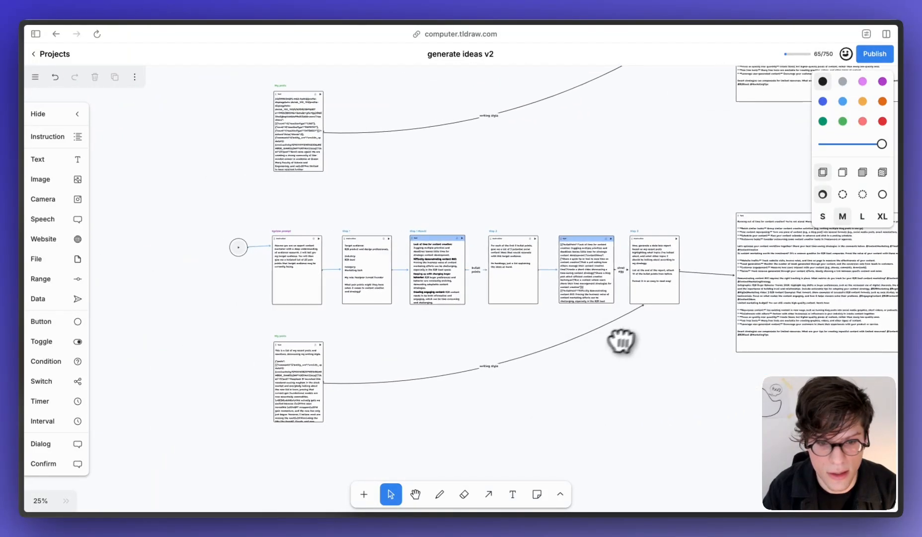
scroll(649, 288, "up", 3)
scroll(492, 368, "right", 3)
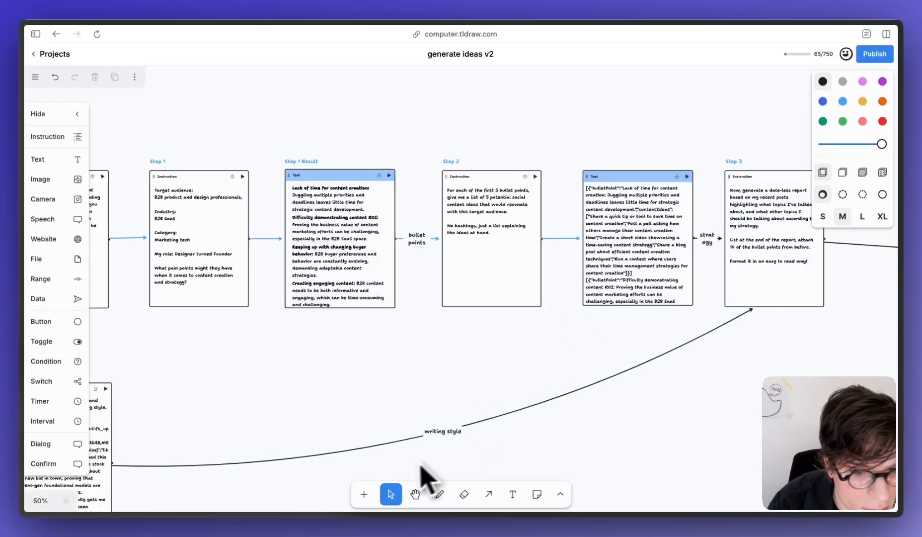
left_click(435, 432)
double_click(436, 431)
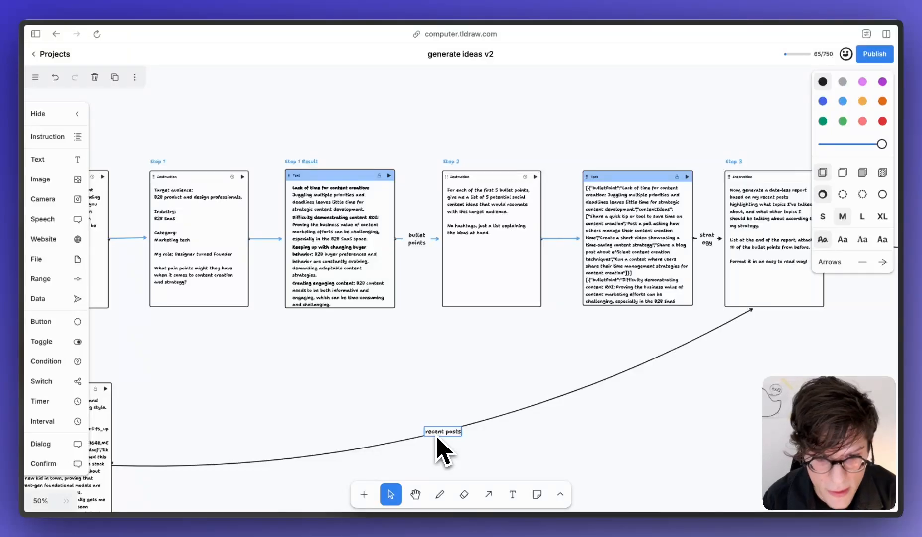
Step: Run the duplicated workflow from its start node and follow its progress toward Step 3
scroll(312, 360, "left", 10)
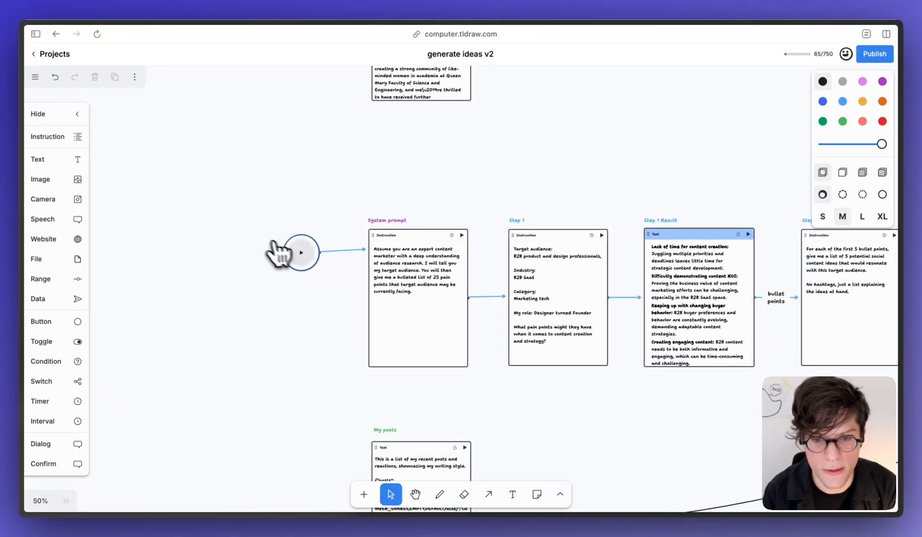
left_click(299, 252)
scroll(524, 425, "right", 5)
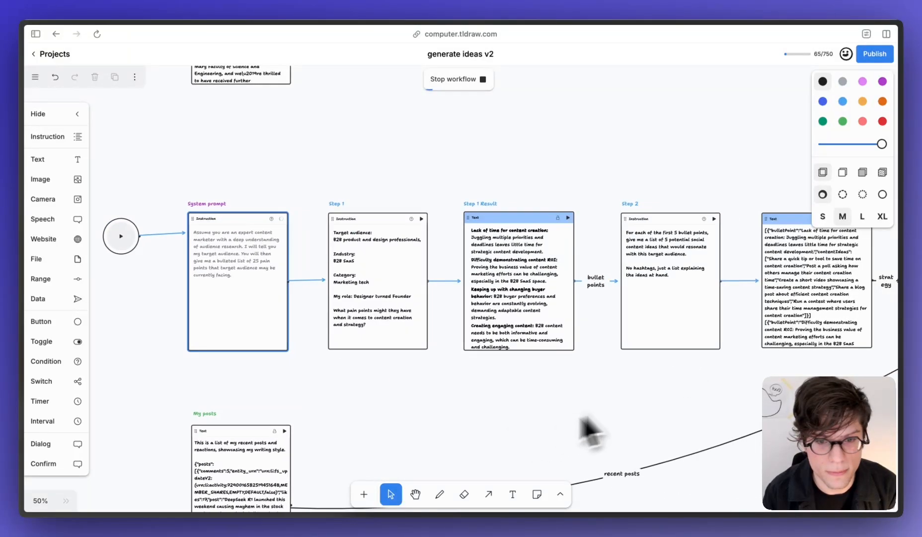
scroll(522, 412, "right", 5)
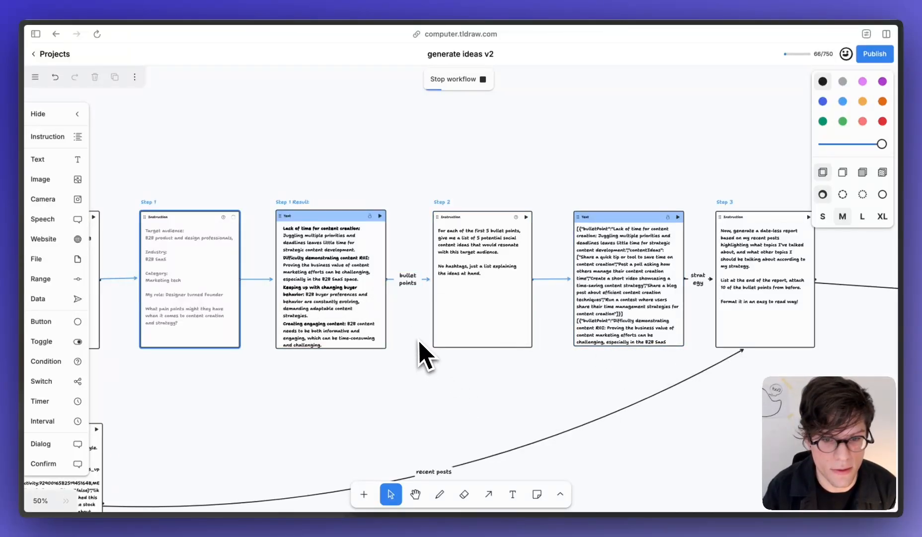
scroll(546, 370, "right", 3)
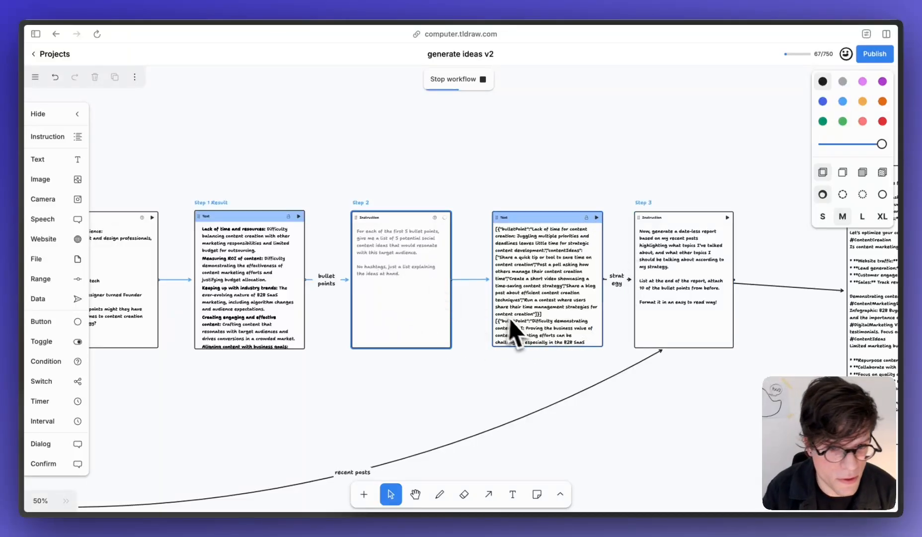
scroll(509, 391, "right", 3)
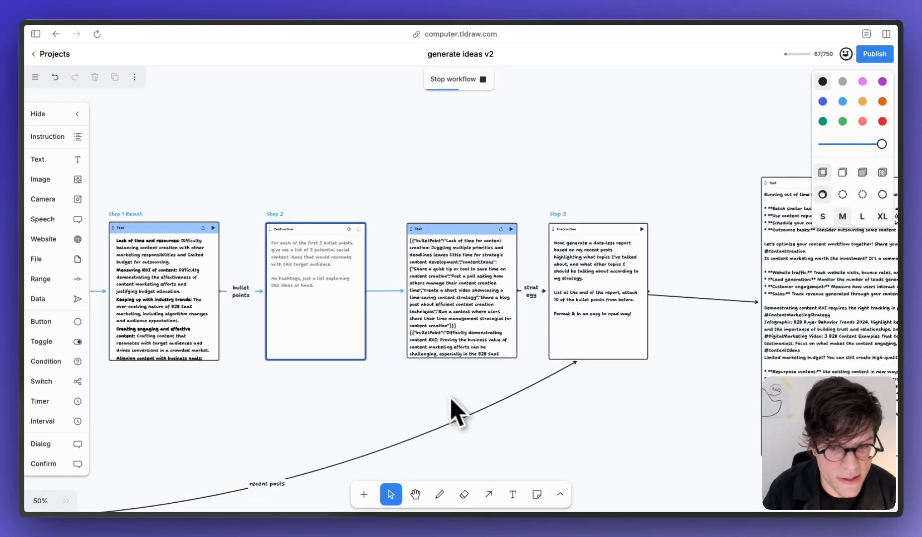
Step: Follow the running workflow through Step 2 and Step 3 until its final text box receives the new output
left_click_drag(450, 397, 383, 393)
left_click_drag(535, 428, 461, 414)
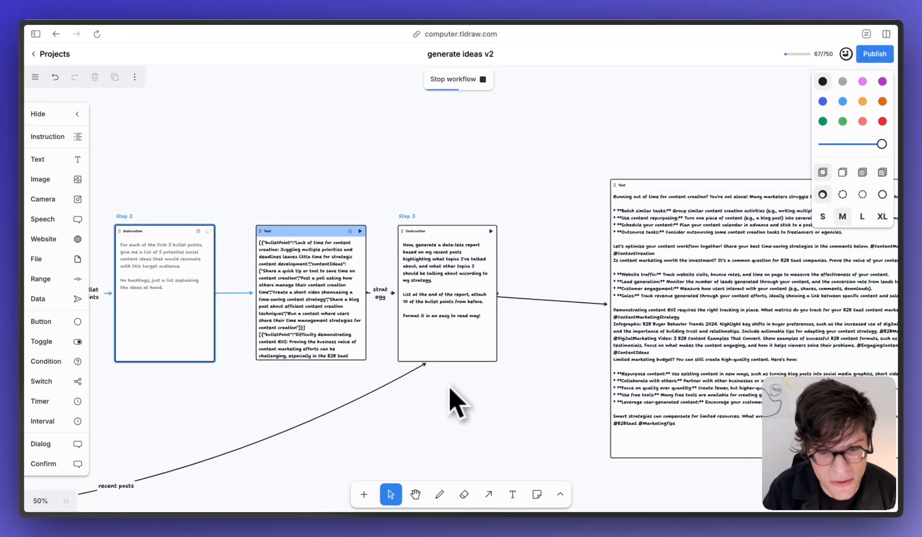
left_click_drag(449, 382, 405, 391)
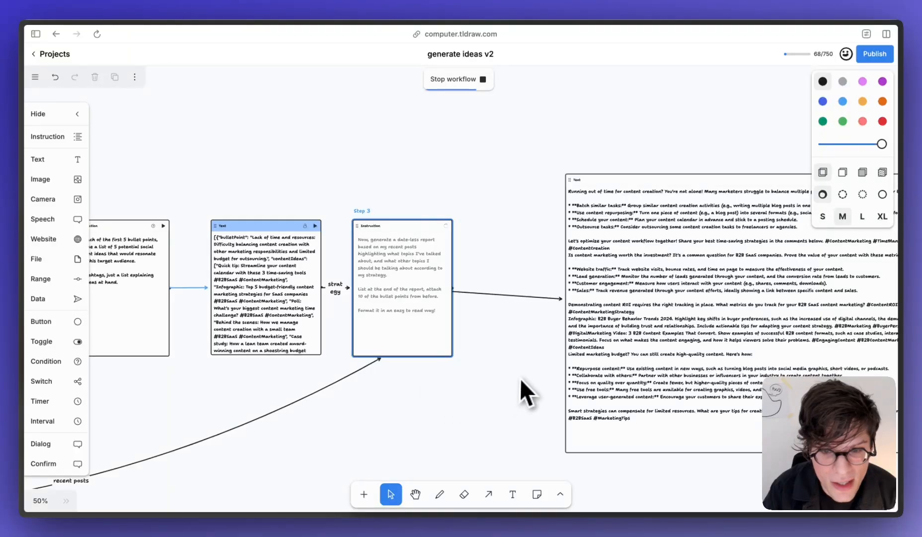
left_click_drag(520, 380, 406, 376)
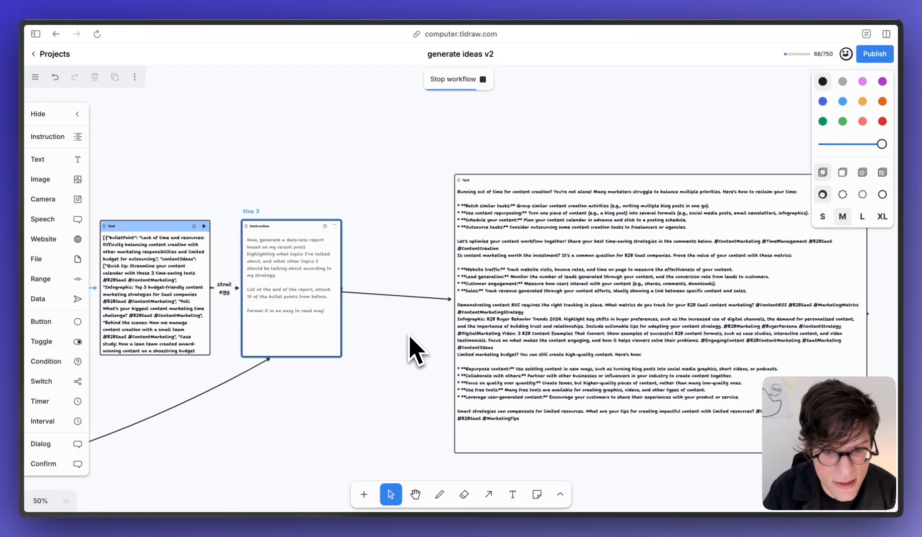
left_click(560, 280)
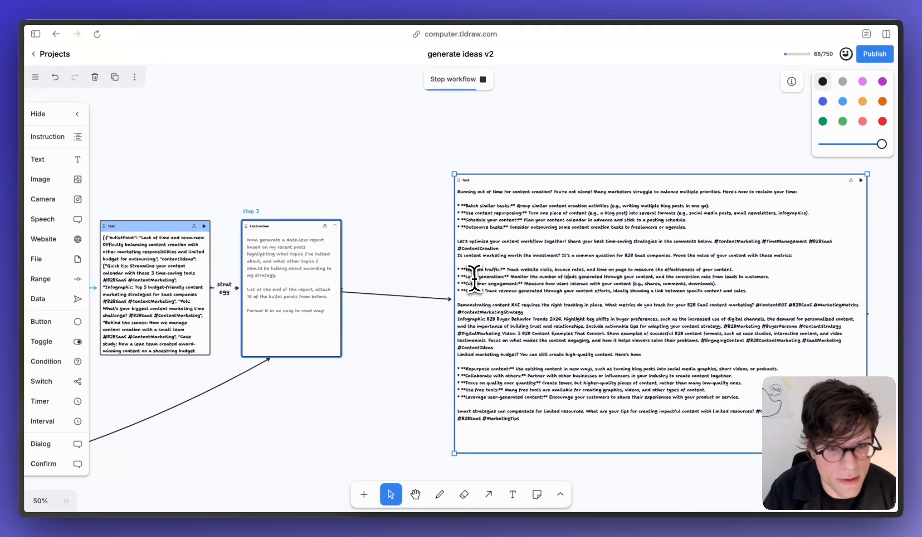
left_click(405, 247)
left_click_drag(406, 247, 308, 233)
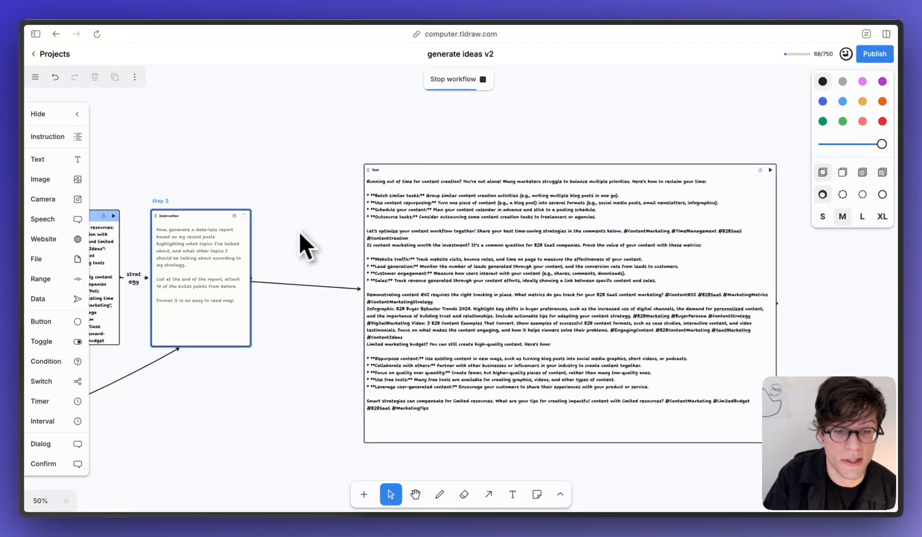
left_click_drag(301, 233, 276, 221)
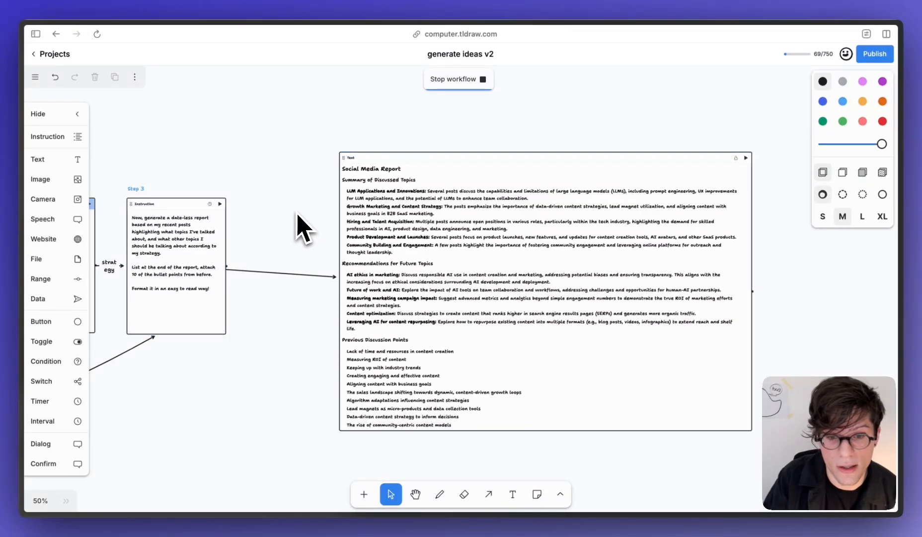
Step: Examine the generated Social Media Report's summary of discussed topics, recommendations for future topics and previous discussion points
scroll(393, 266, "up", 3)
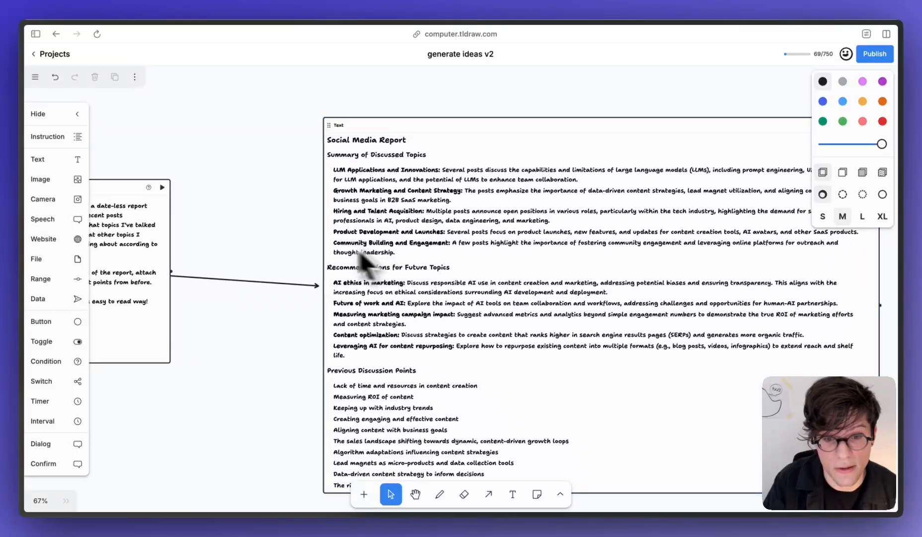
left_click_drag(304, 231, 214, 220)
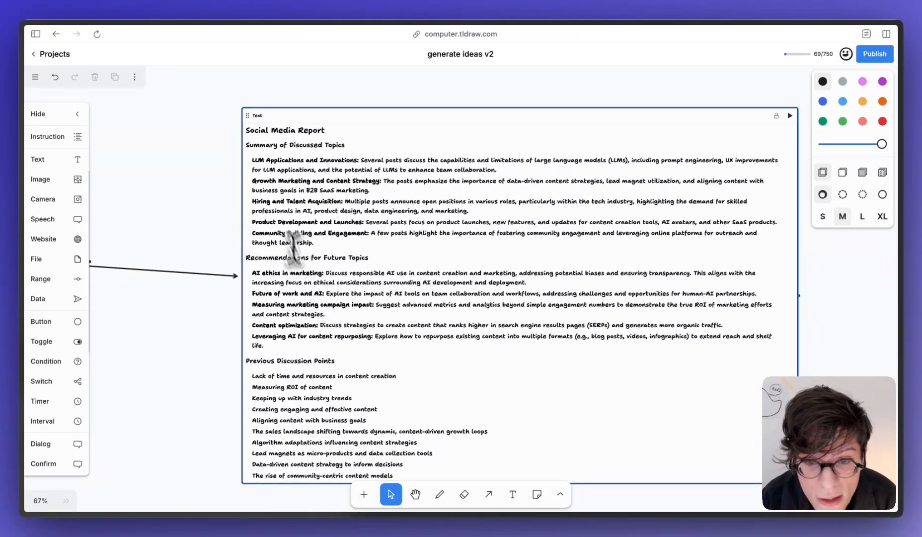
left_click(269, 144)
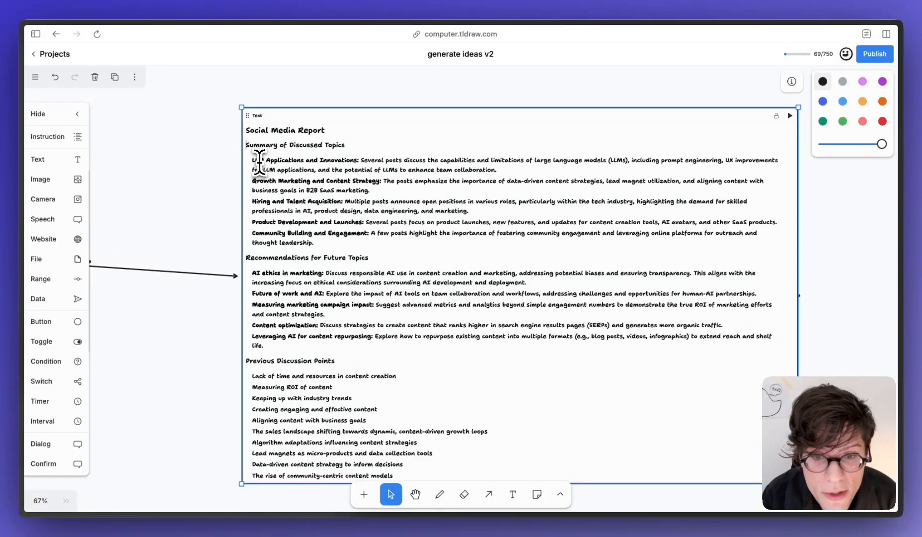
left_click_drag(250, 184, 348, 183)
left_click_drag(262, 202, 316, 201)
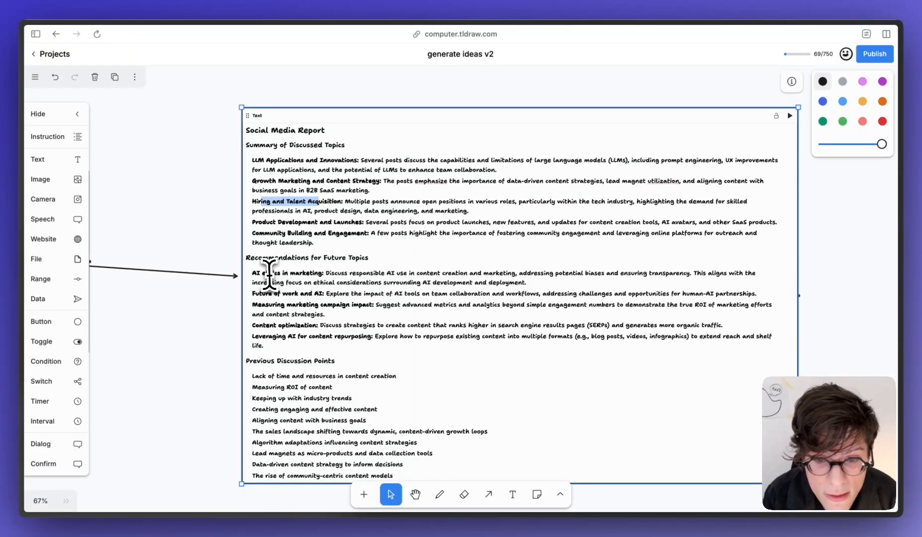
left_click_drag(260, 273, 319, 274)
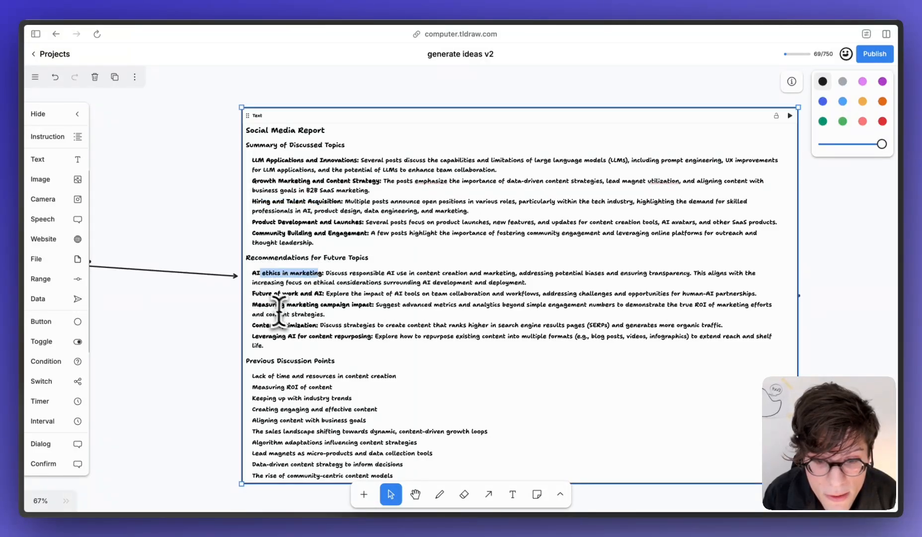
left_click(290, 314)
key("Escape")
scroll(198, 343, "down", 2)
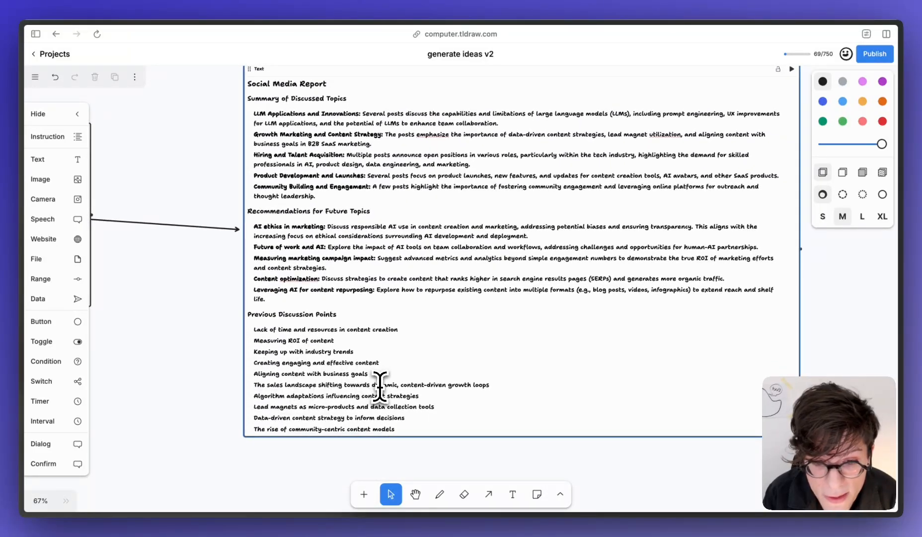
left_click_drag(408, 430, 195, 327)
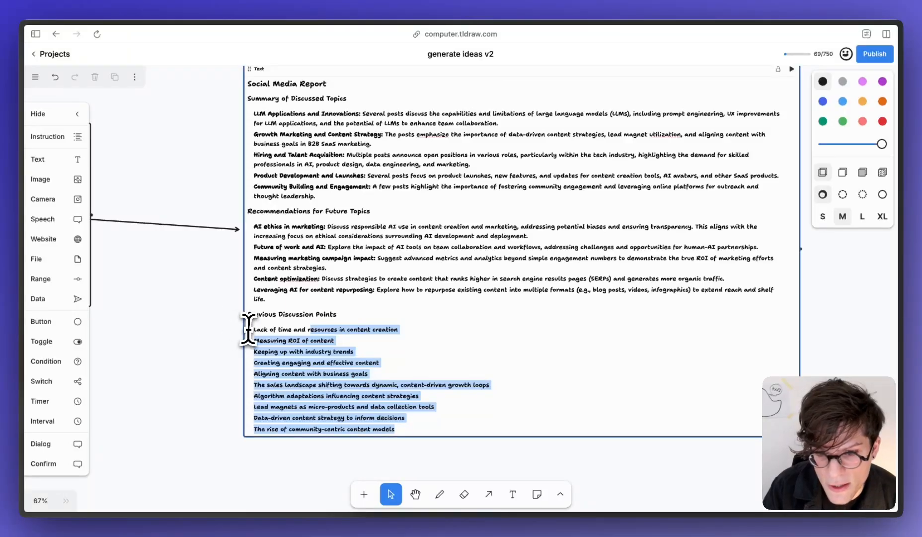
left_click(218, 329)
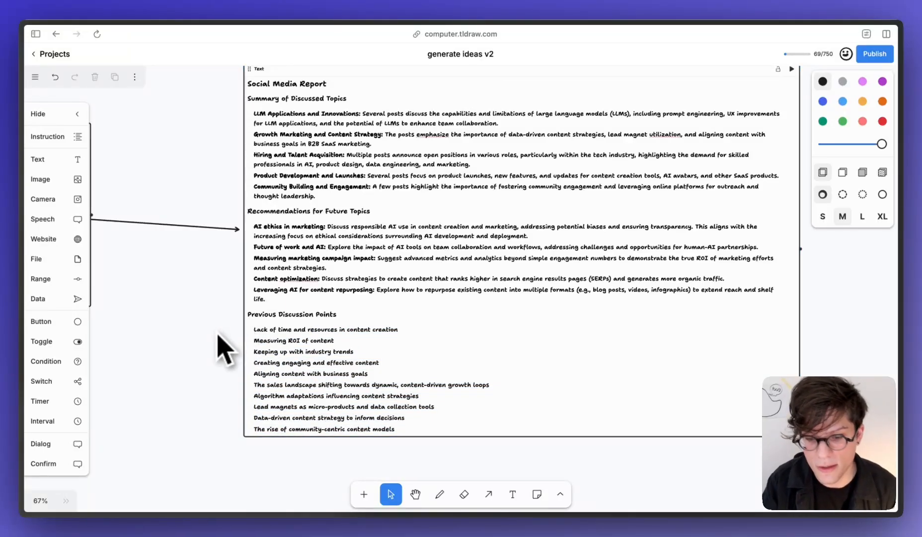
Step: Compare the original workflow with its copy, examining the original's Step 3 instruction and generated posts against the copy's Social Media Report
scroll(218, 335, "down", 3)
left_click_drag(217, 331, 585, 395)
scroll(140, 196, "down", 3)
scroll(138, 197, "down", 1)
left_click_drag(138, 196, 343, 288)
scroll(302, 249, "down", 2)
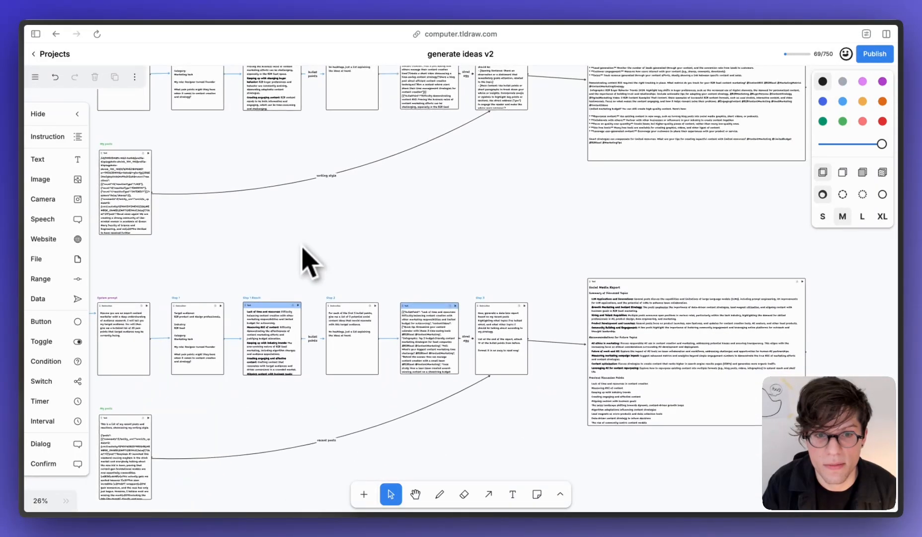
left_click_drag(302, 252, 206, 294)
left_click_drag(376, 281, 268, 329)
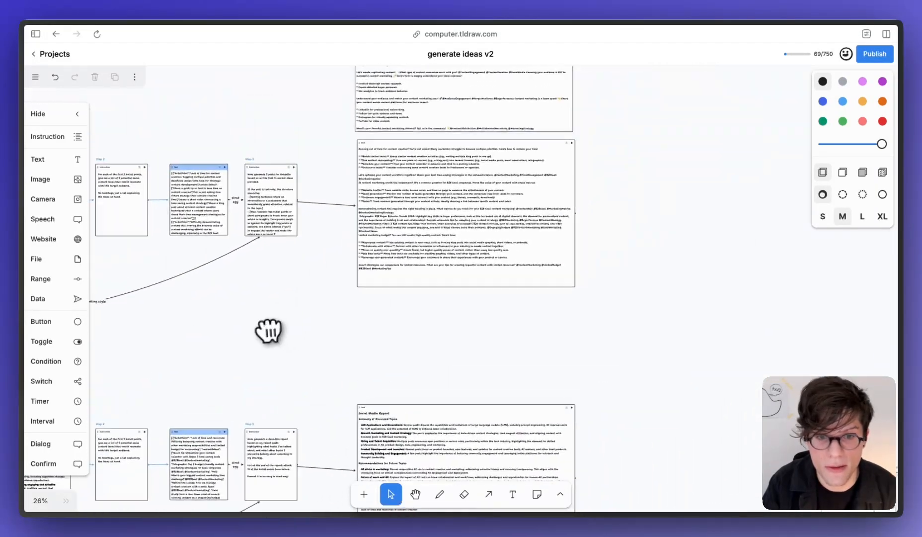
left_click(360, 226)
left_click(315, 234)
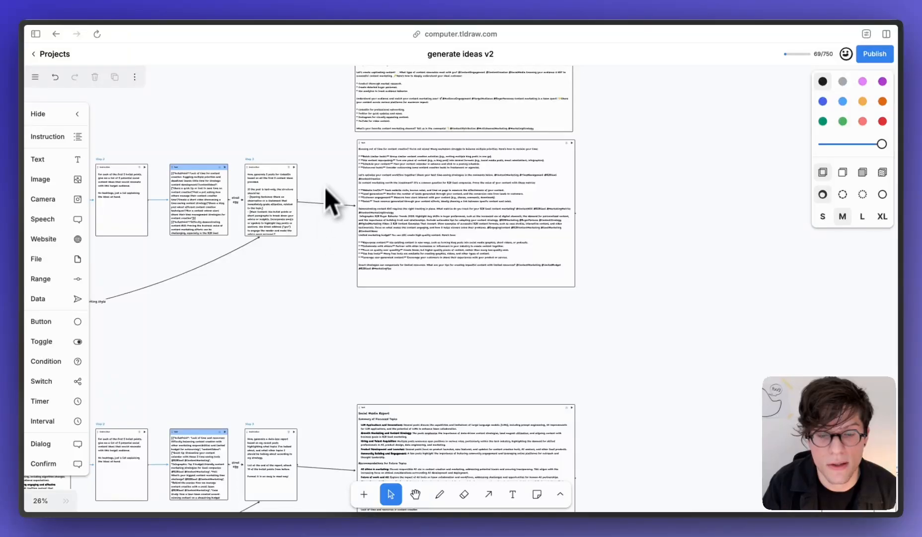
left_click_drag(324, 186, 321, 323)
scroll(149, 308, "up", 5)
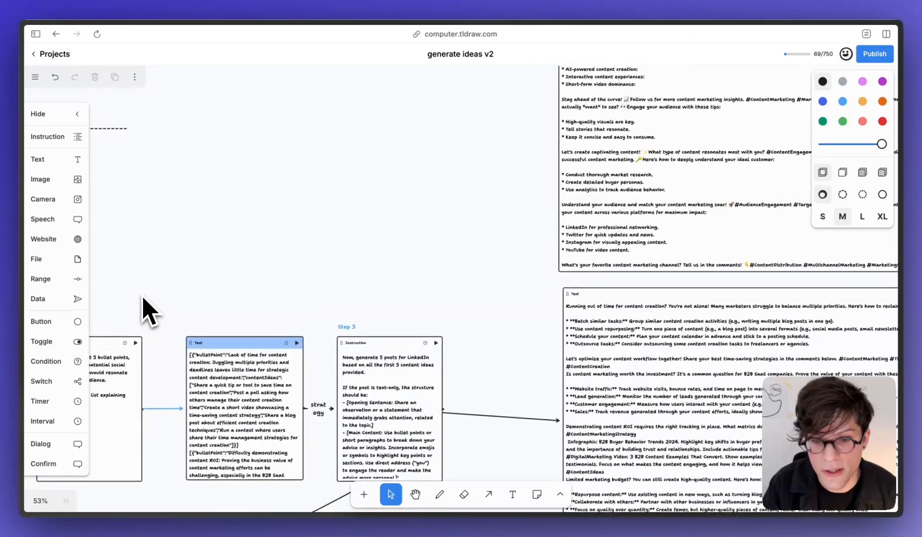
scroll(154, 309, "down", 3)
left_click_drag(360, 422, 272, 227)
scroll(298, 248, "up", 3)
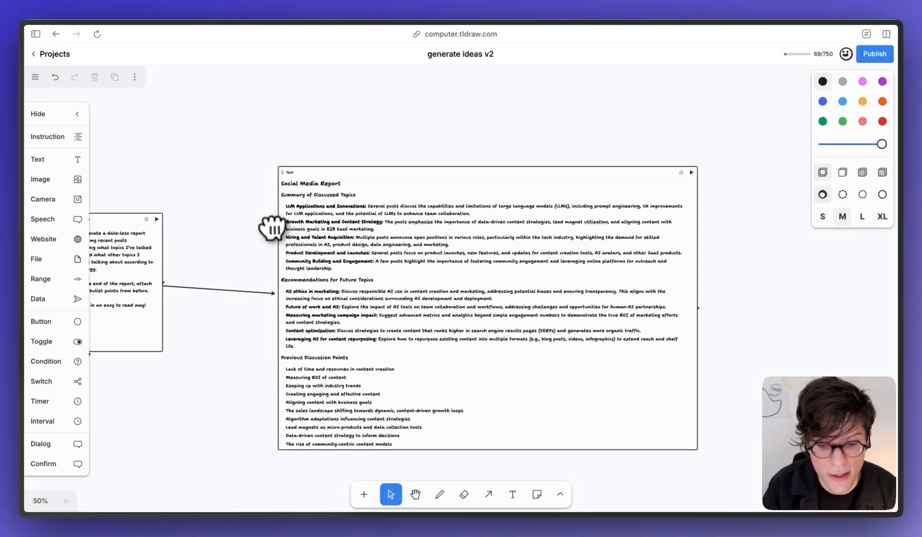